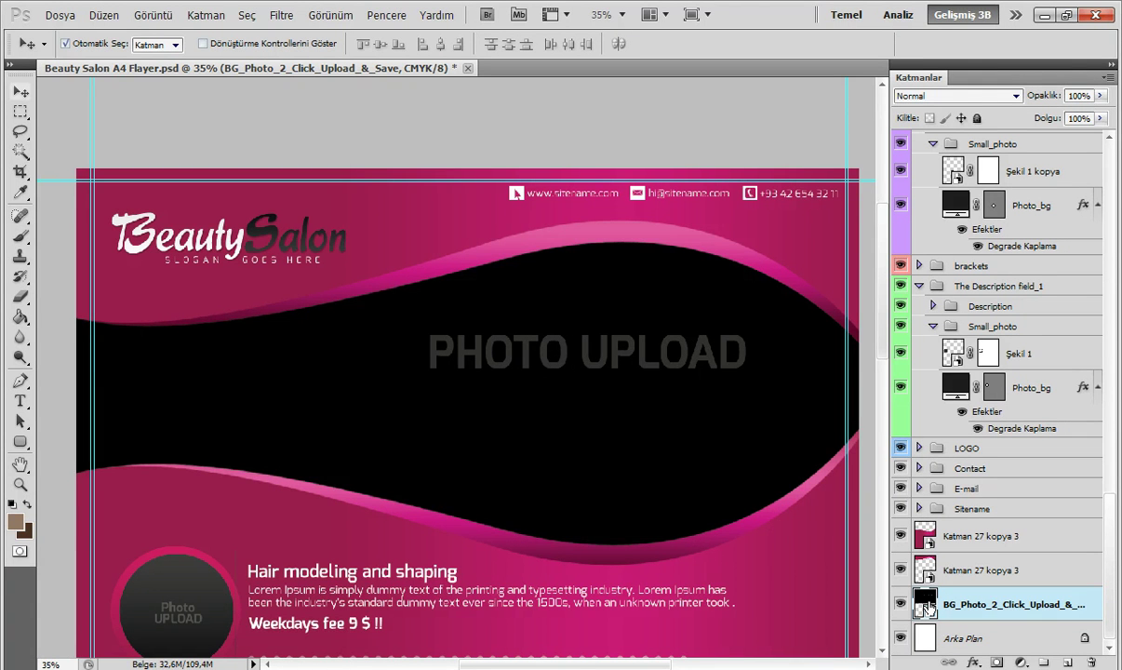
- Open the BG_Photo_2 smart object and place the mens_hair_bg image from the men_photo folder into it
double_click(927, 603)
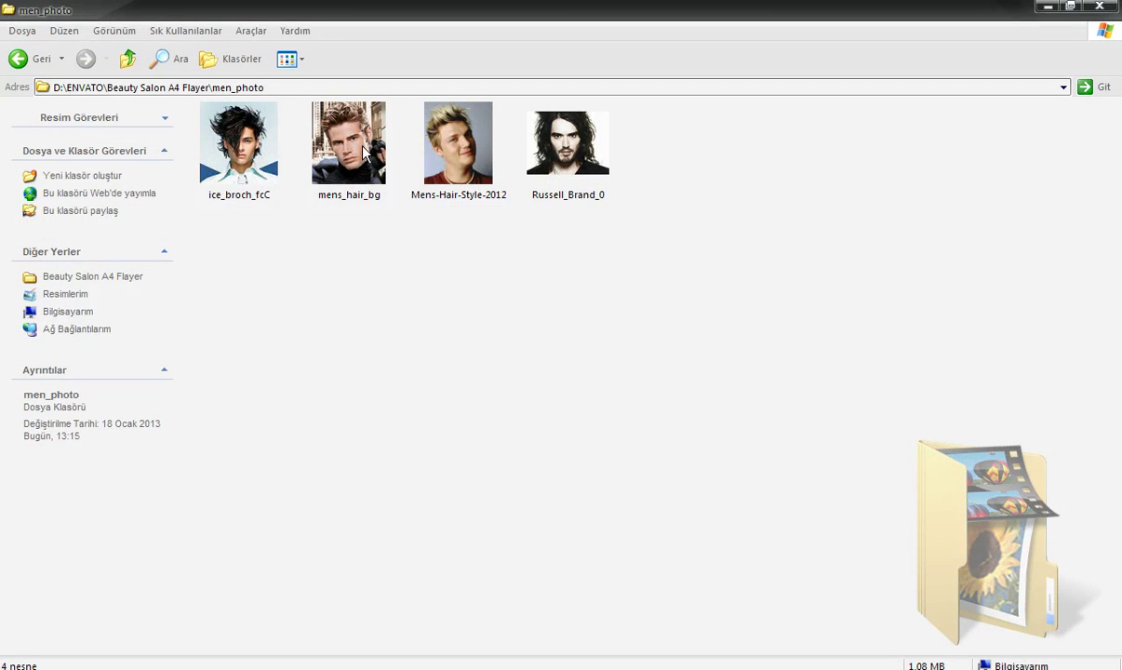
left_click(351, 140)
left_click_drag(350, 140, 506, 353)
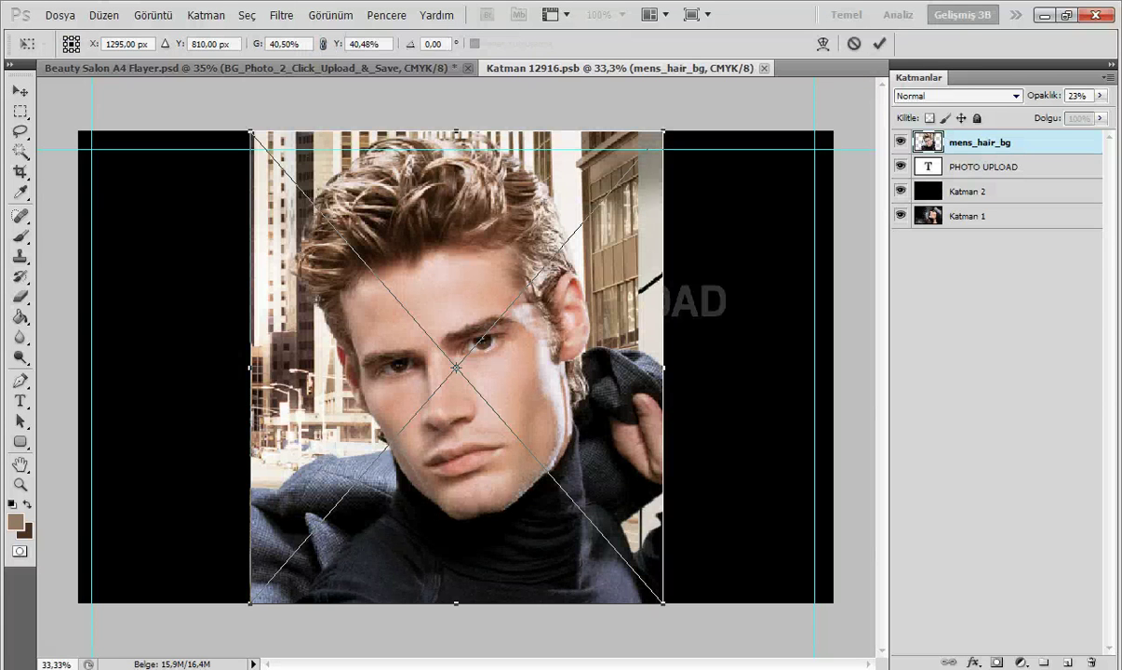
- Enlarge the placed mens_hair_bg photo proportionally to about 76.4% to cover the whole canvas, and commit the placement
left_click(51, 664)
type("10")
key("Return")
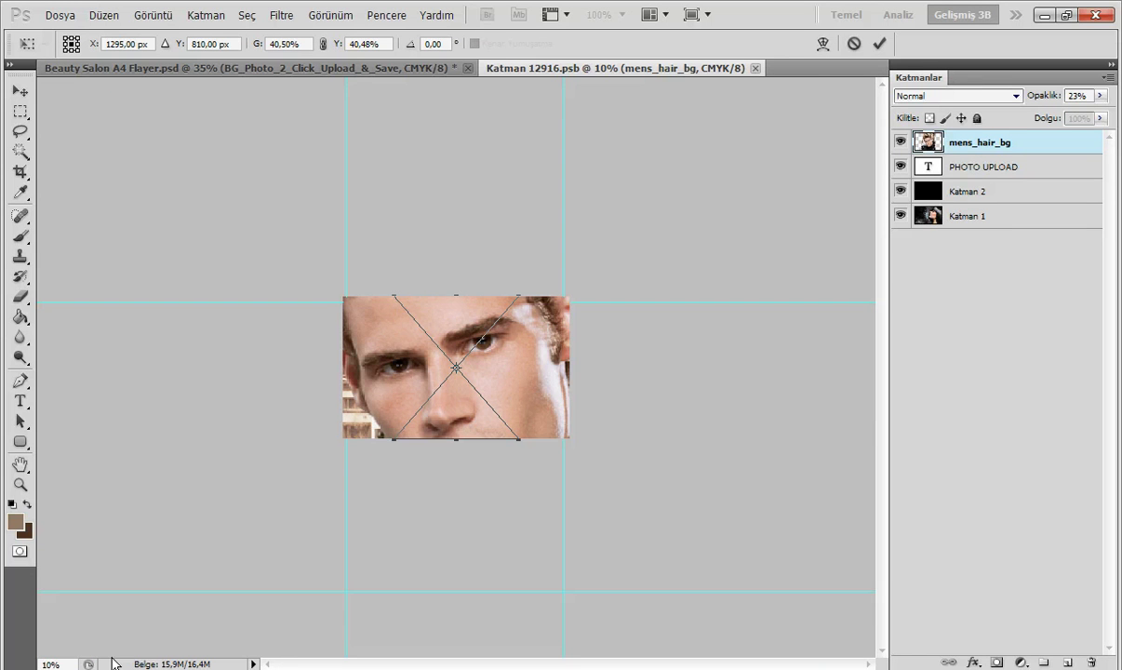
left_click(324, 44)
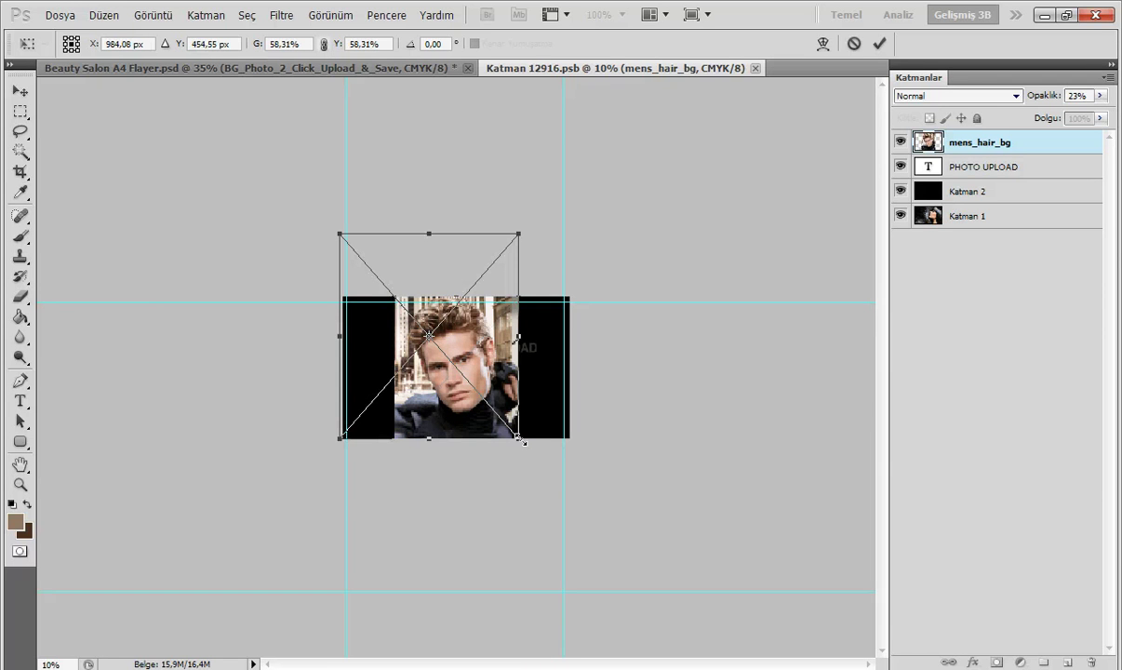
left_click_drag(522, 442, 576, 505)
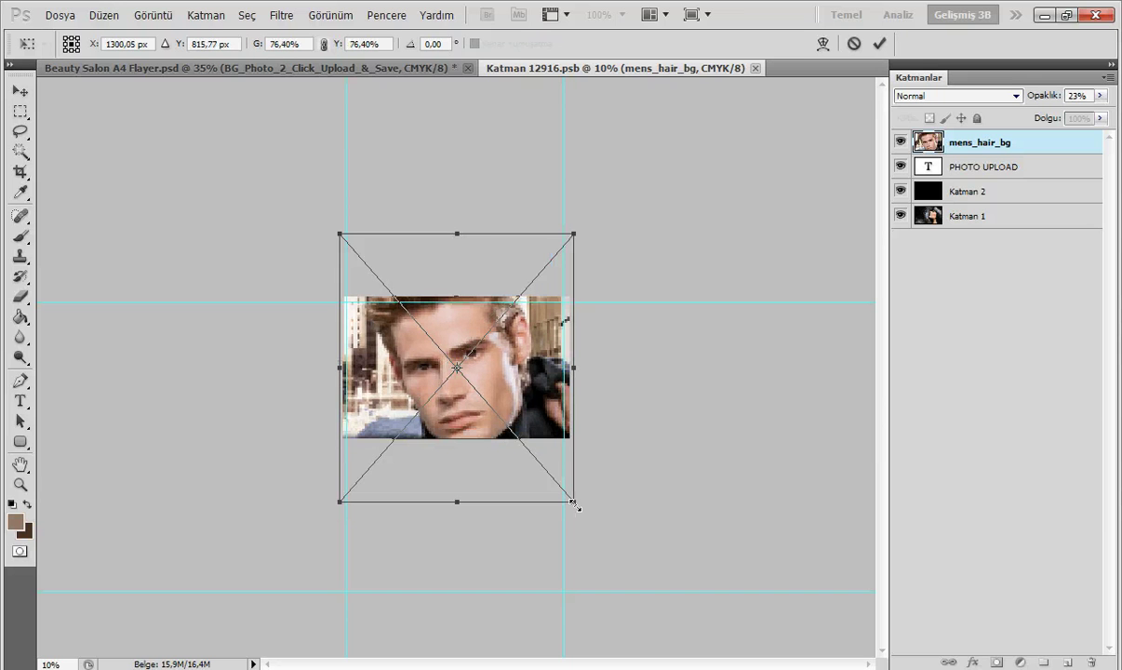
left_click(880, 41)
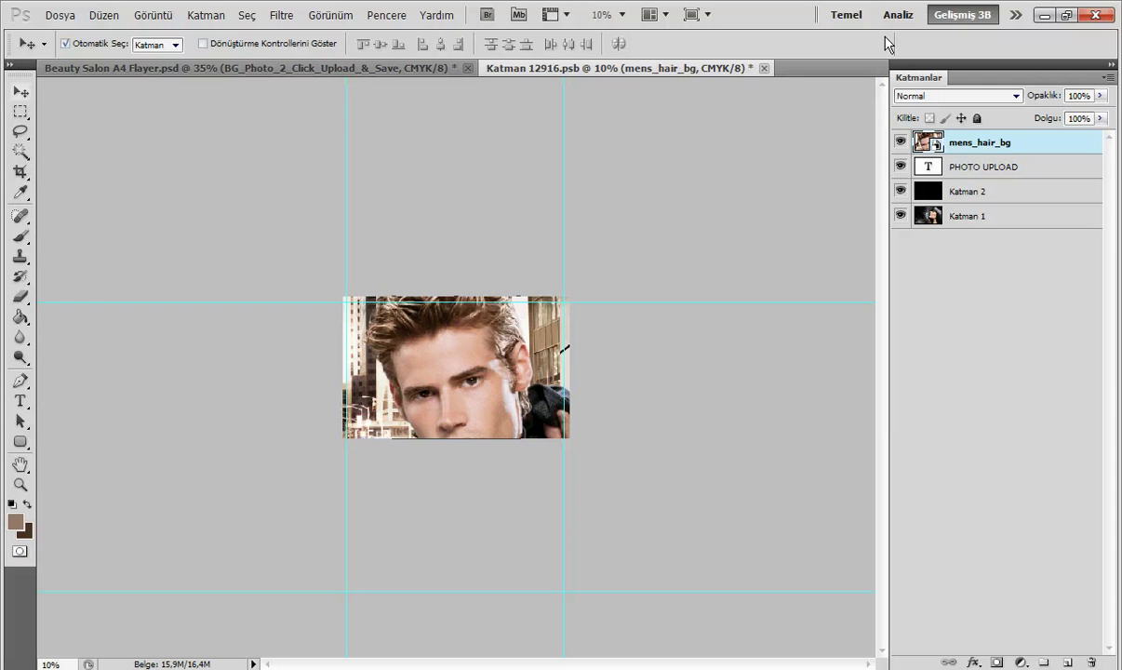
- Save and close the photo smart object to update the main photo area of the flyer
left_click(764, 68)
left_click(484, 273)
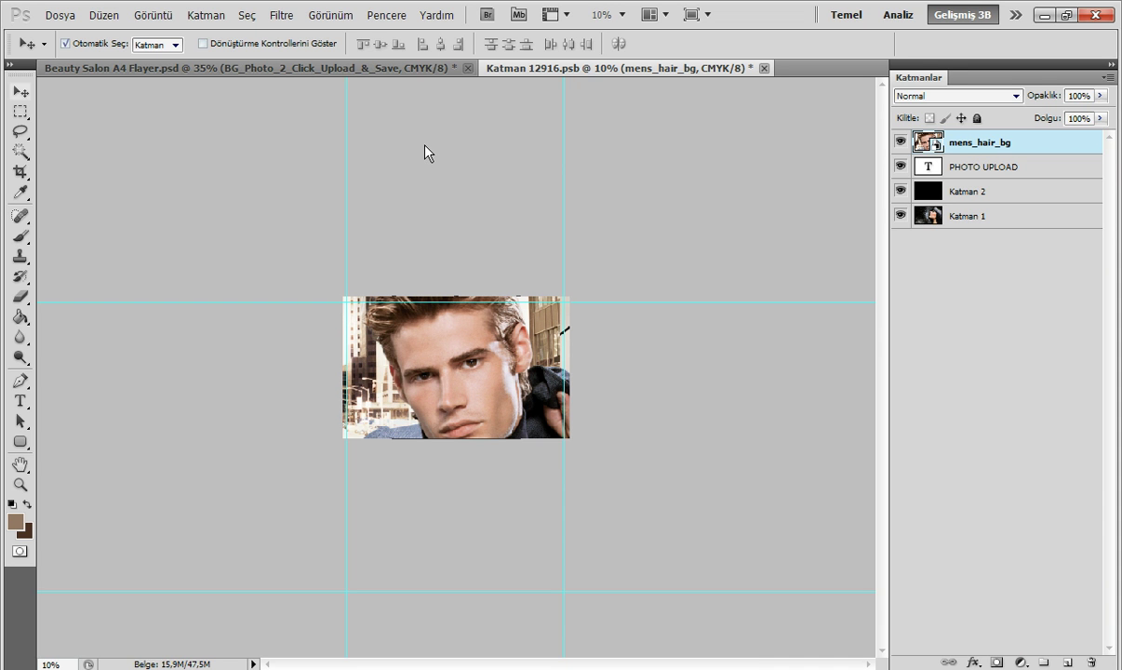
key("ctrl+s")
key("ctrl+w")
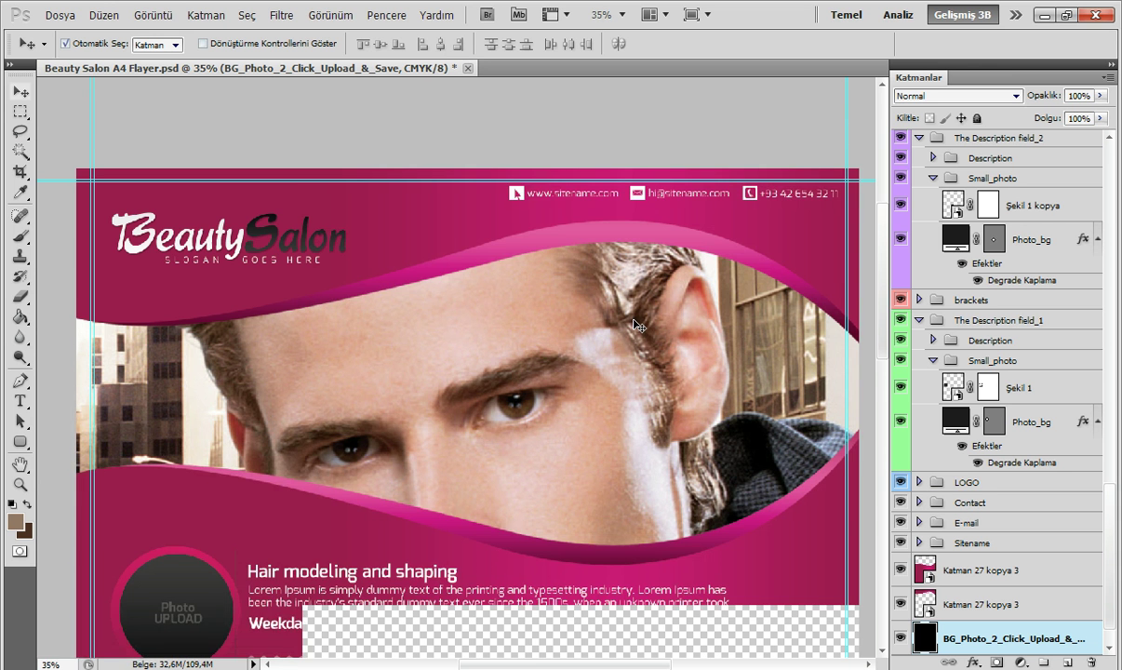
- Open the contents of the smart object holding the flyer's upper pink wave
scroll(638, 325, "down", 3)
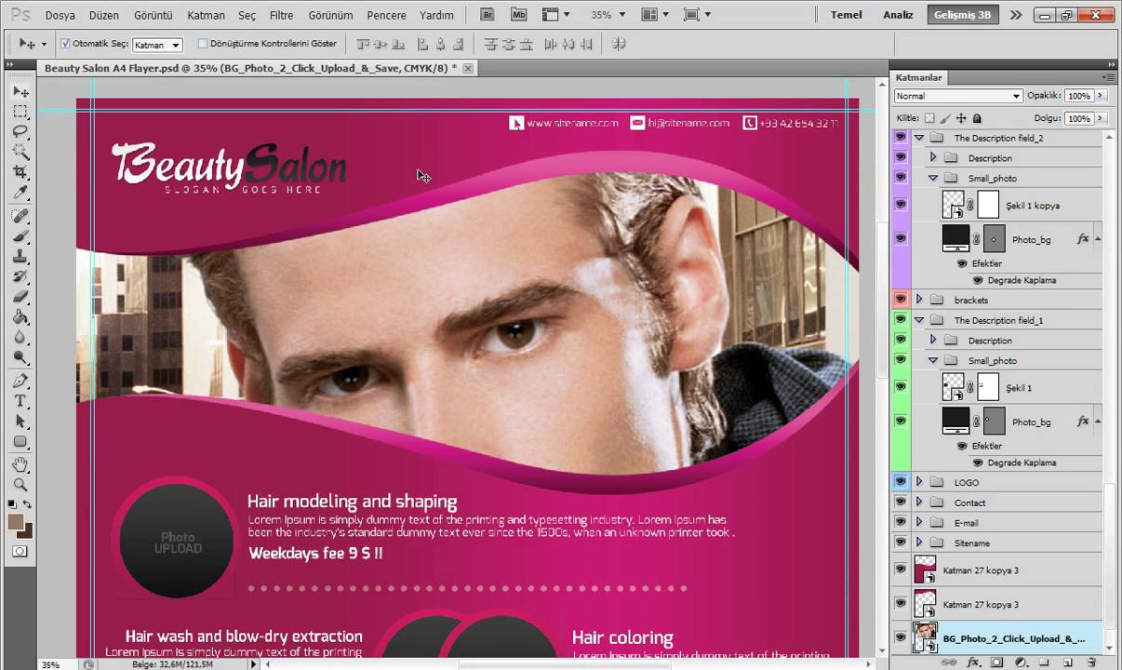
left_click(422, 176)
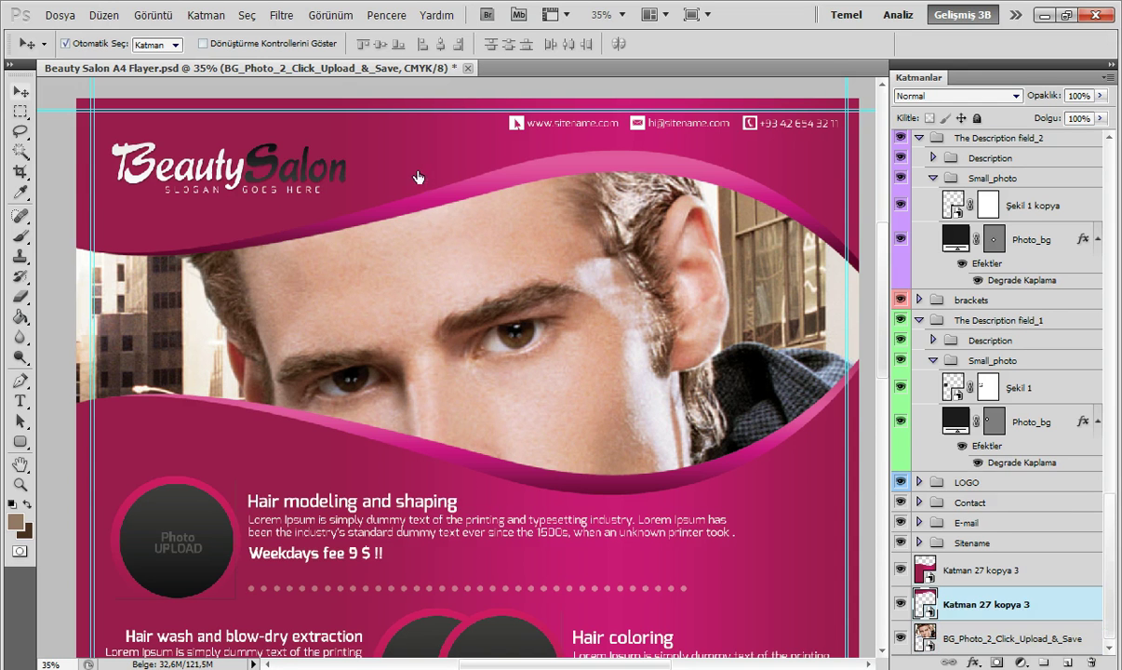
scroll(928, 605, "down", 1)
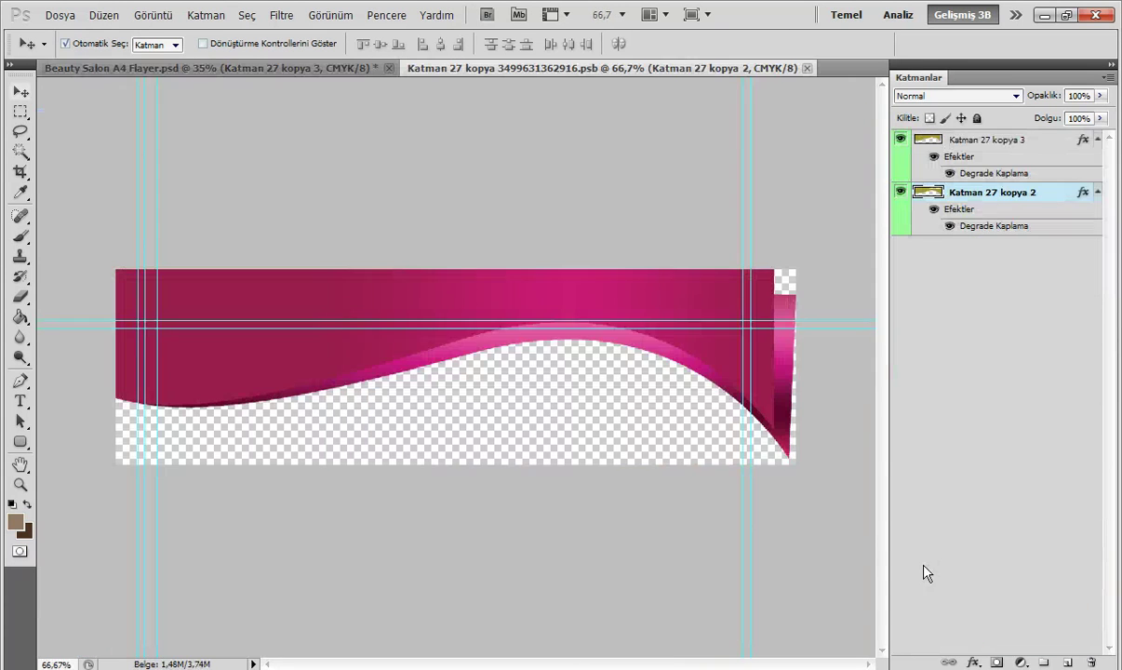
- Change the Gradient Overlay of the Katman 27 kopya 2 layer in the upper wave to the darker brown preset
right_click(963, 197)
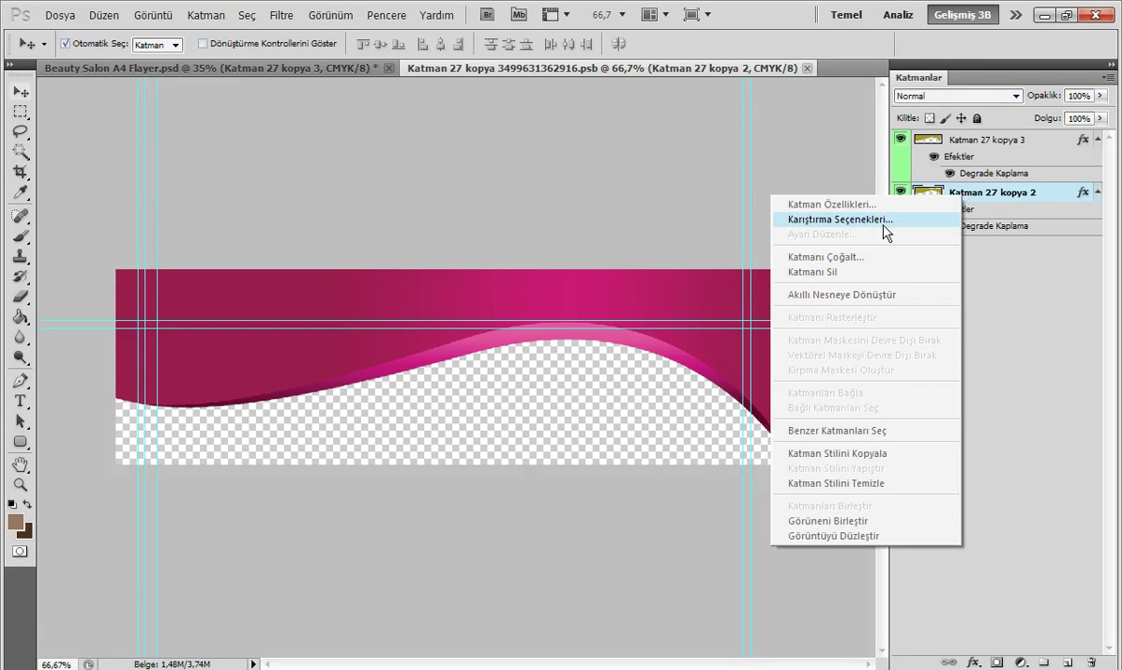
left_click(883, 225)
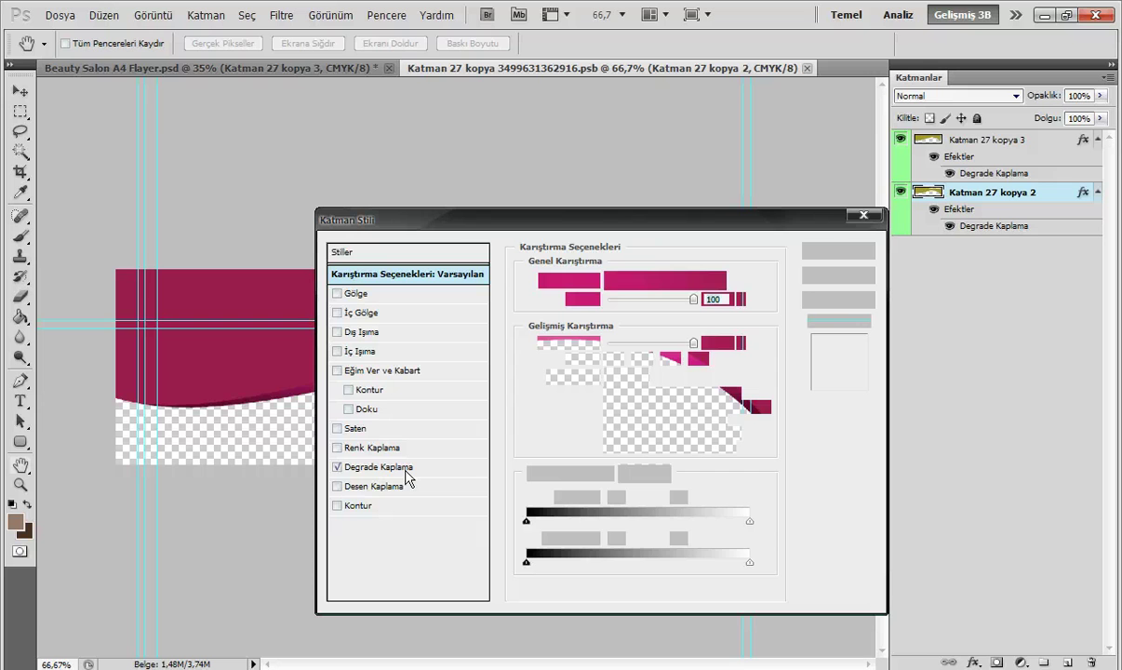
left_click(406, 467)
left_click(688, 317)
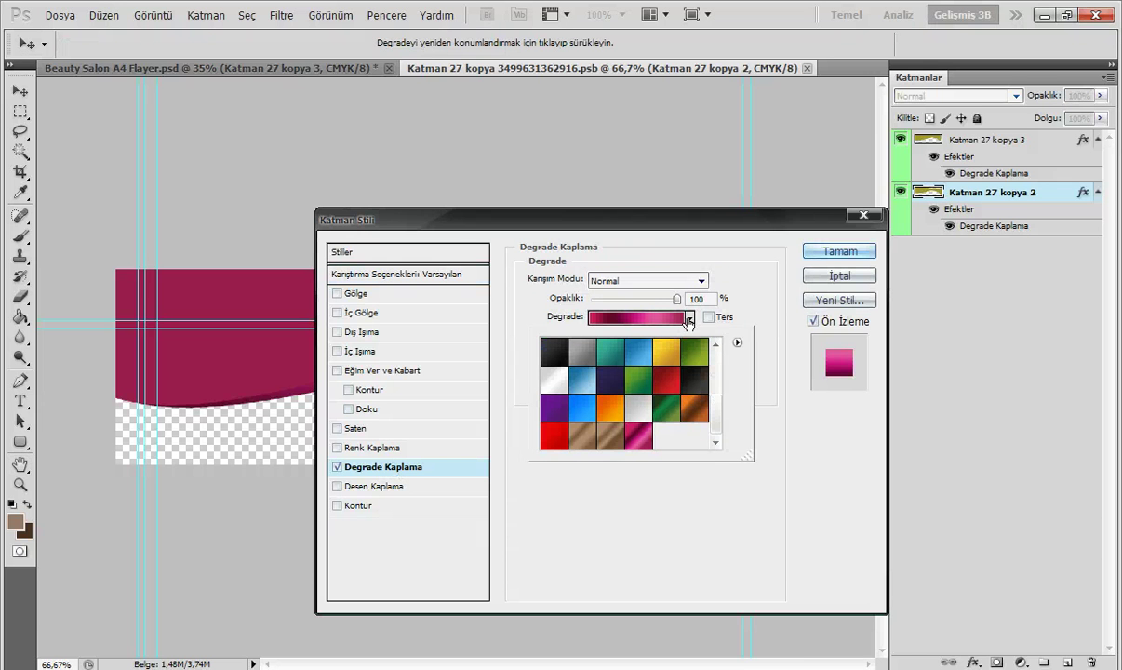
left_click(613, 437)
left_click(835, 252)
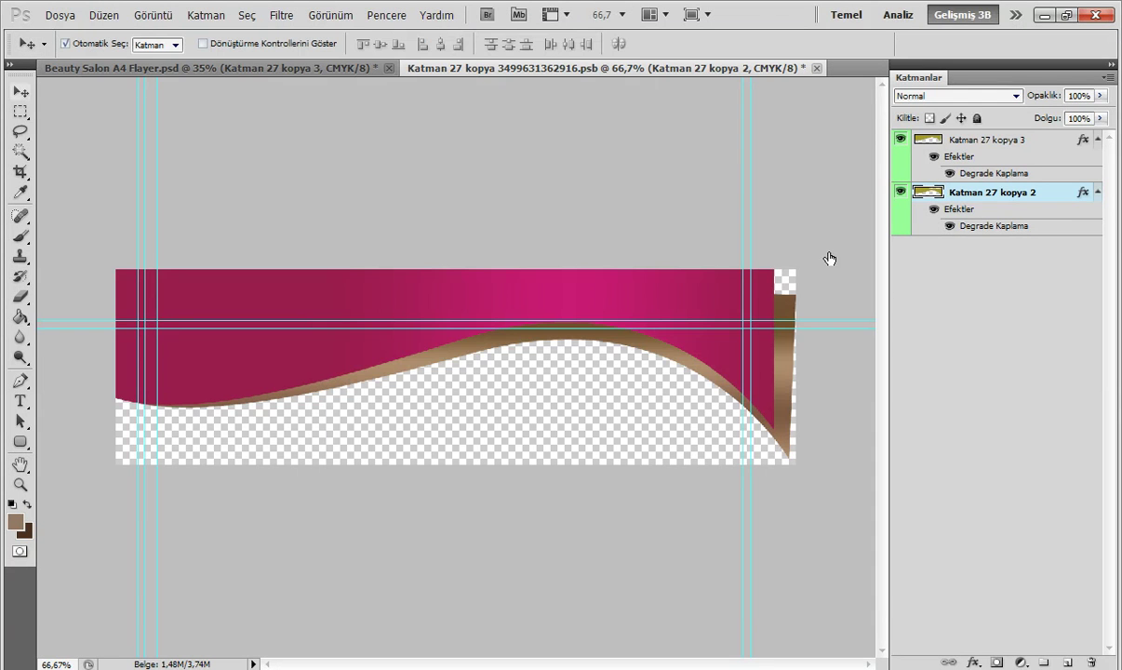
- Apply the darker brown preset, reversed, as the Gradient Overlay of the Katman 27 kopya 3 layer in the upper wave
right_click(972, 147)
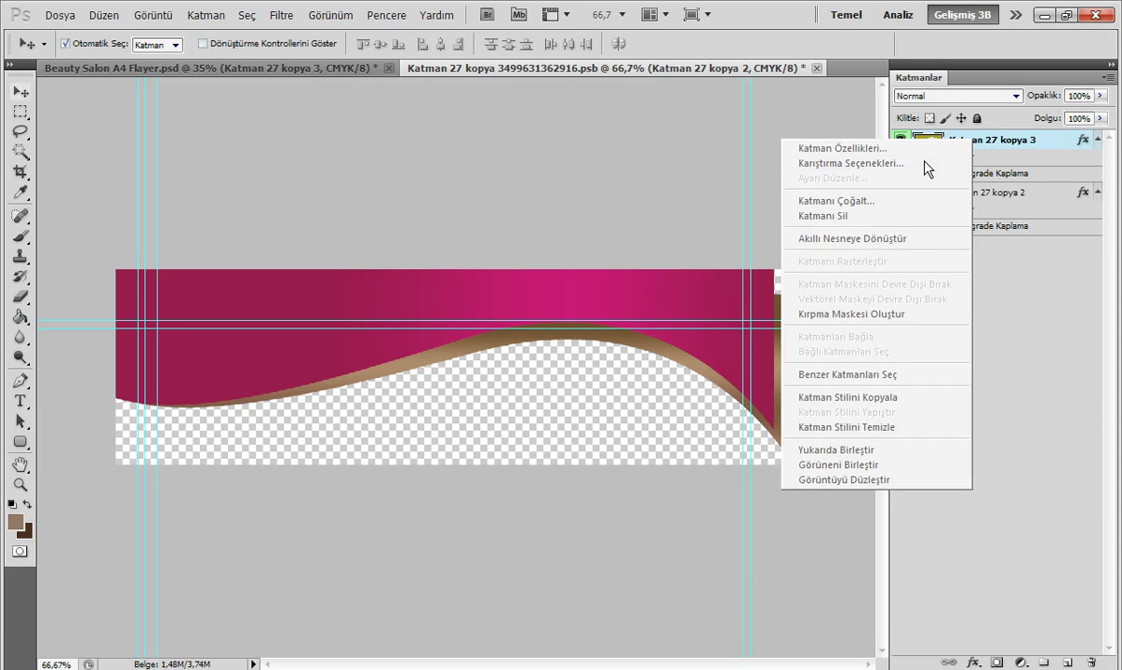
key("h")
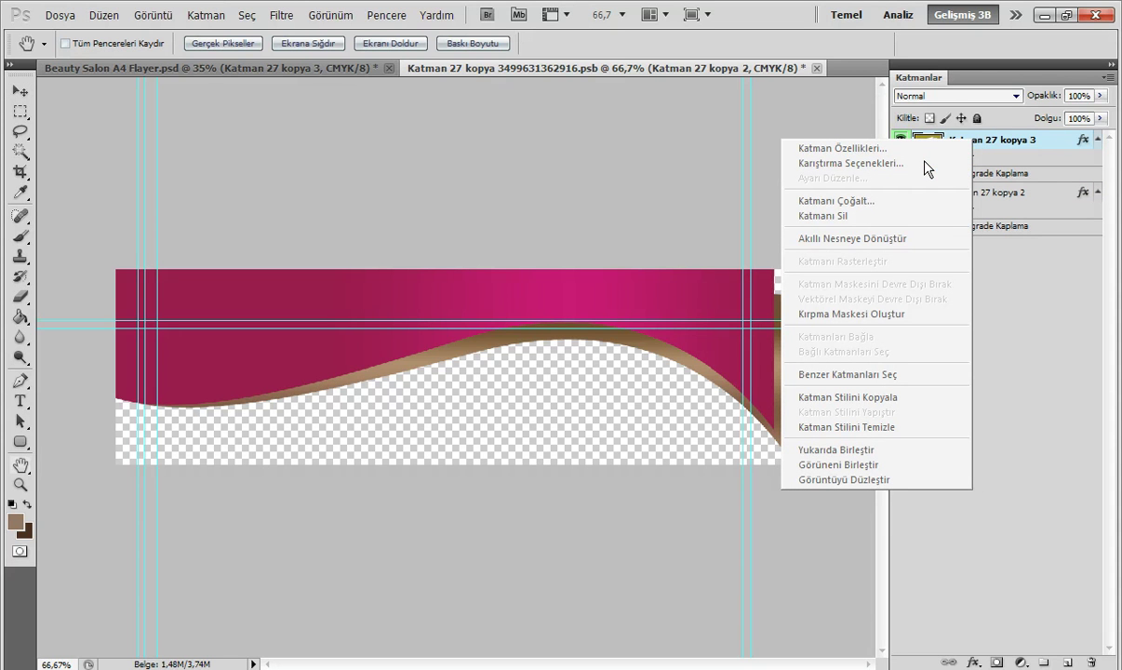
left_click(927, 169)
left_click_drag(769, 328, 772, 372)
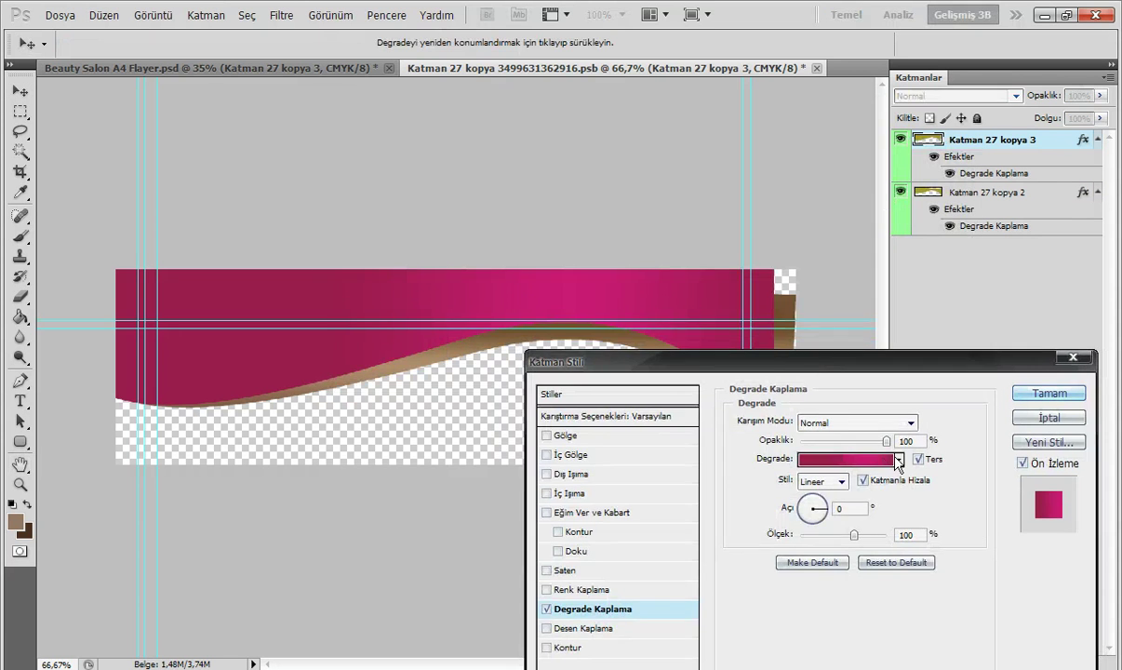
left_click(899, 459)
left_click(820, 579)
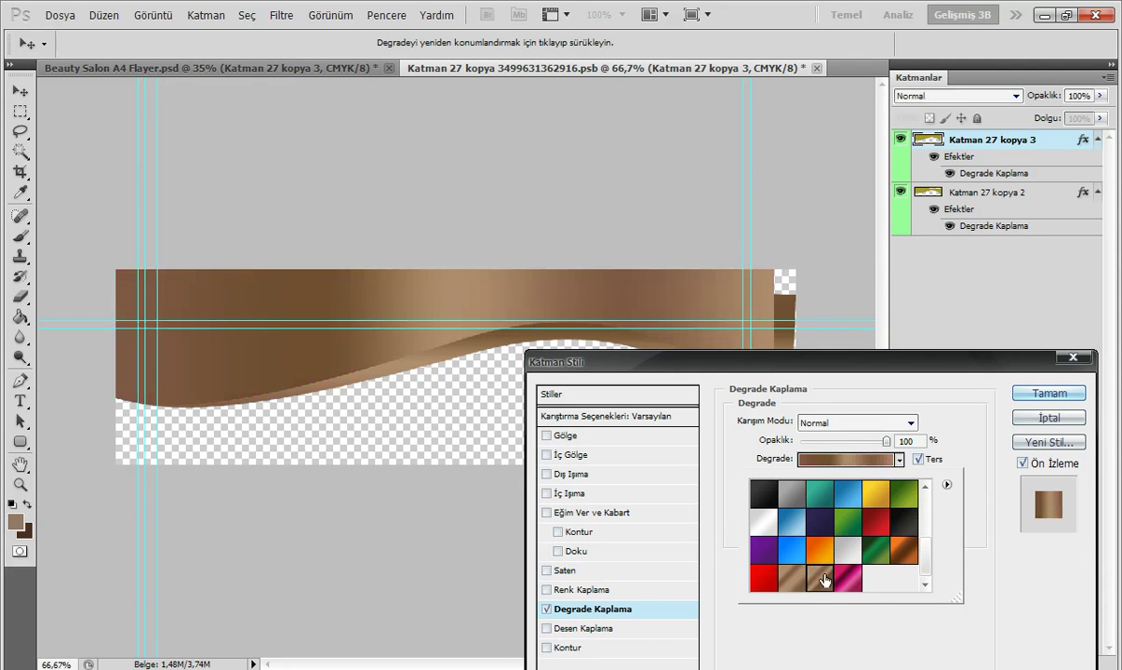
left_click(791, 579)
left_click(817, 577)
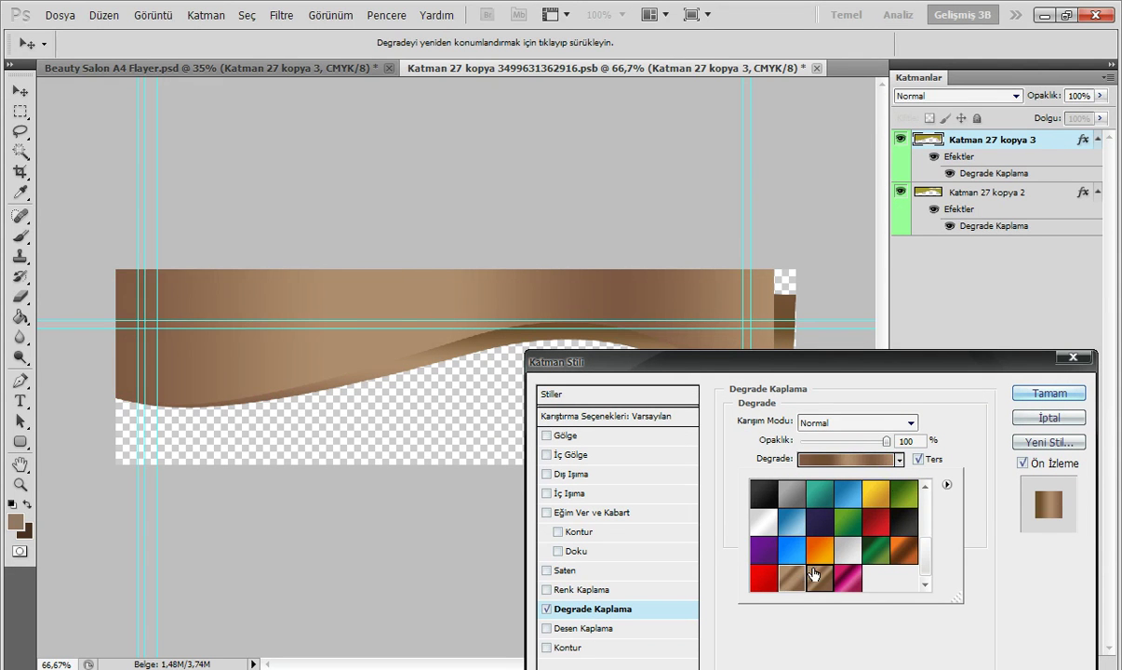
left_click(921, 460)
left_click(921, 460)
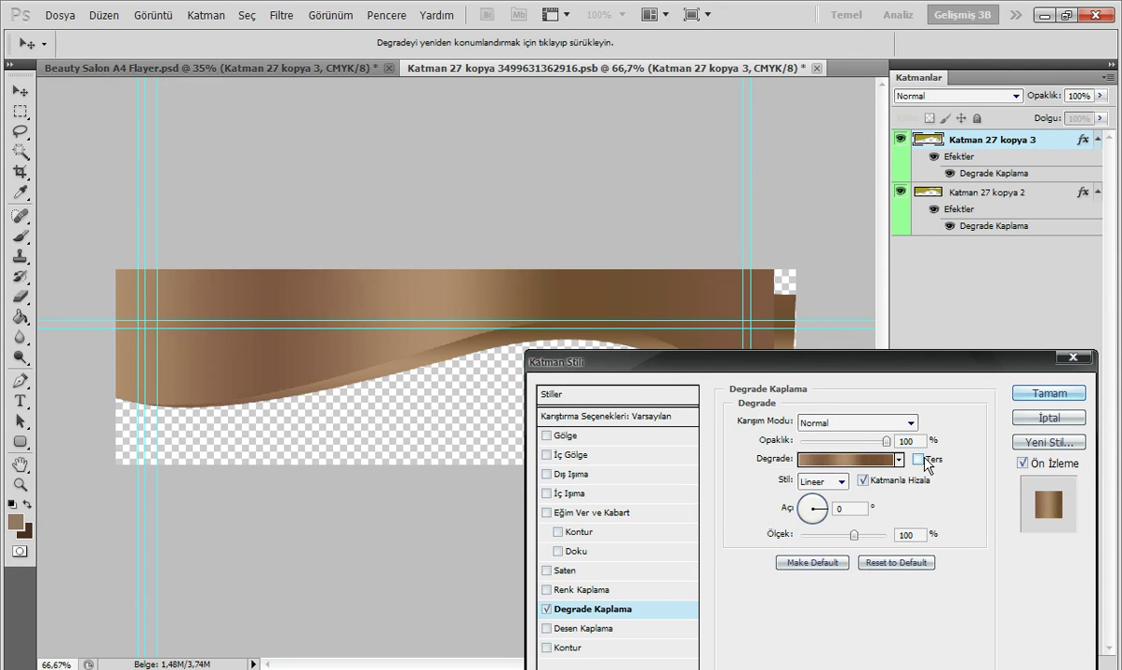
left_click(1030, 394)
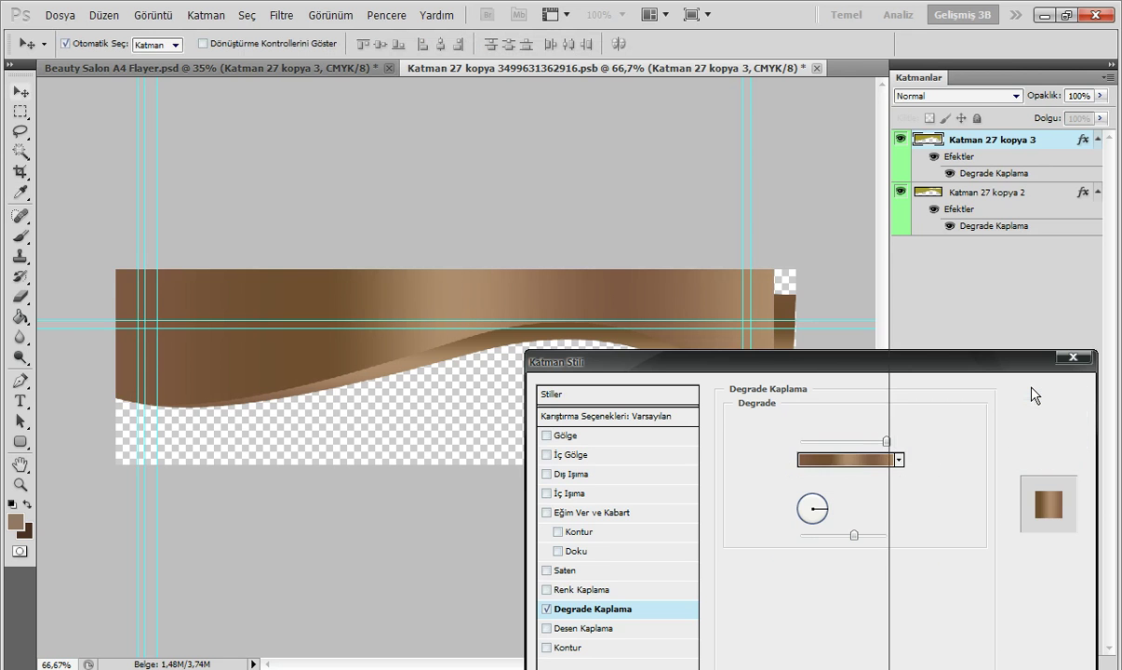
- Save and close the upper wave smart object, and open the smart object of the flyer's lower pink background
left_click(817, 69)
left_click(469, 273)
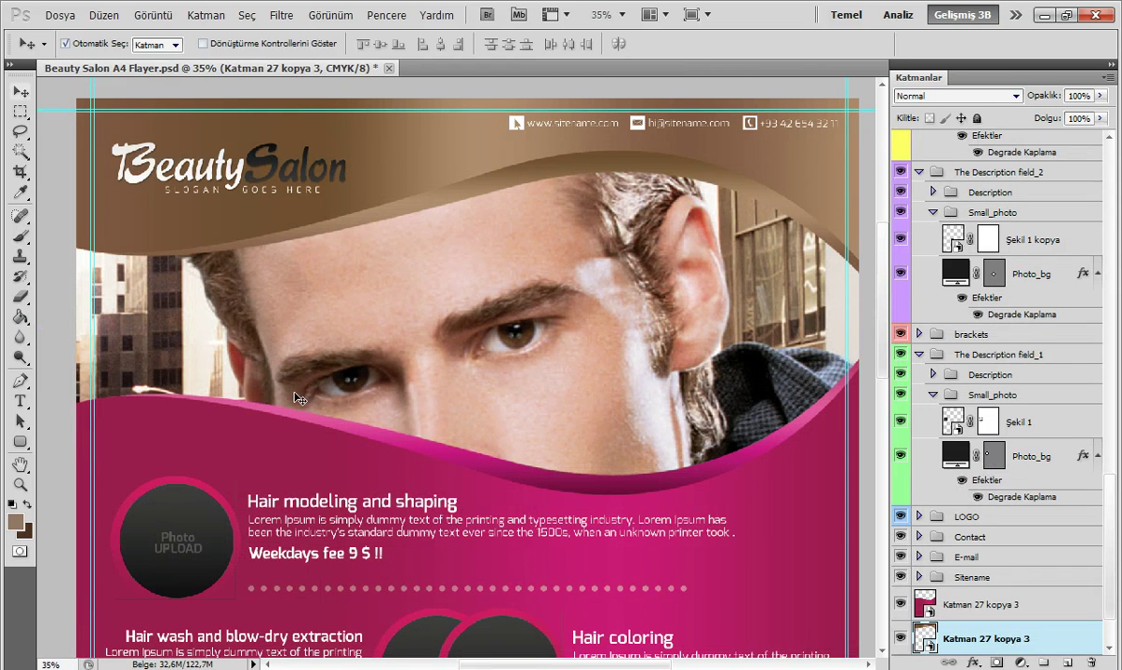
left_click(247, 445)
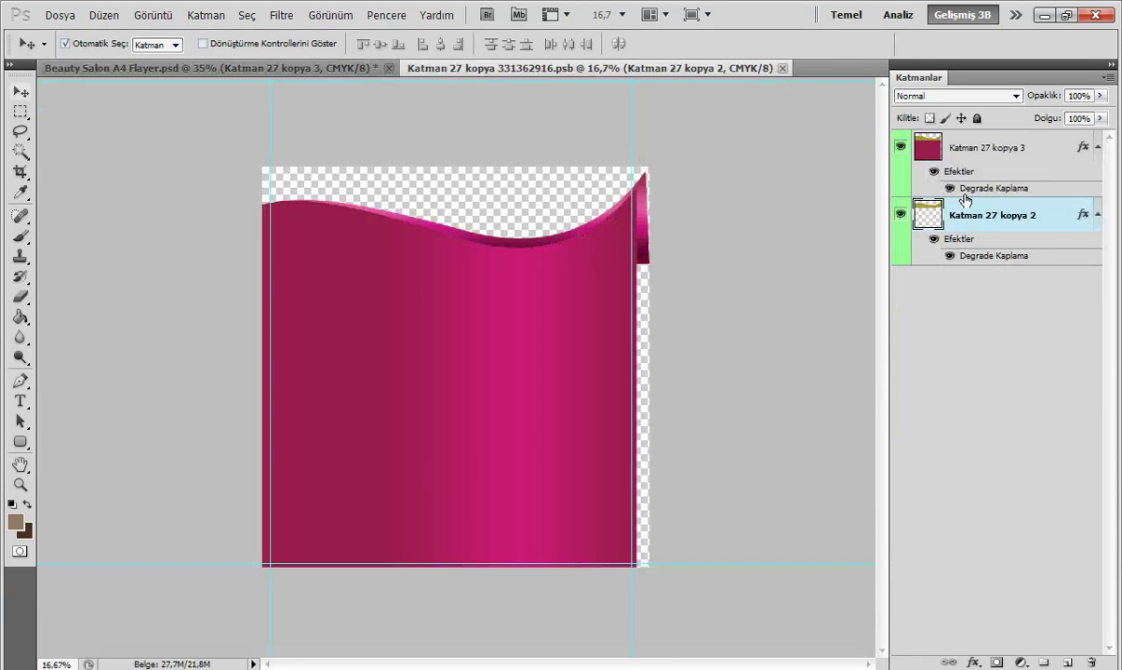
- Change the Gradient Overlay of the lower background's Katman 27 kopya 3 layer to the darker brown preset
right_click(934, 219)
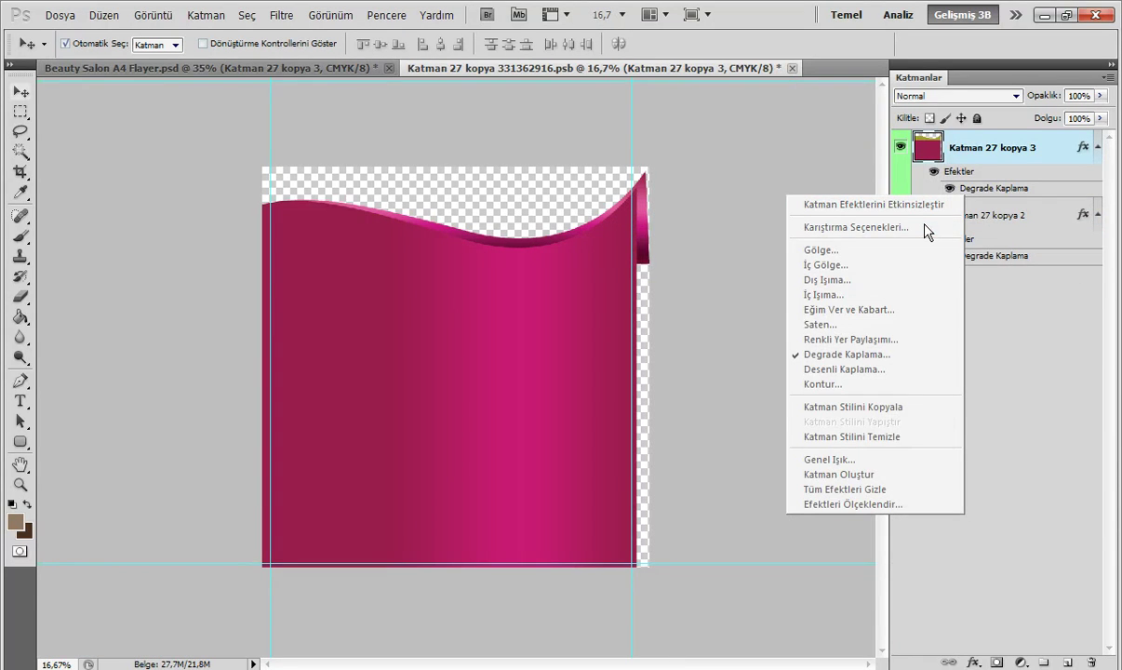
left_click(926, 227)
left_click(588, 610)
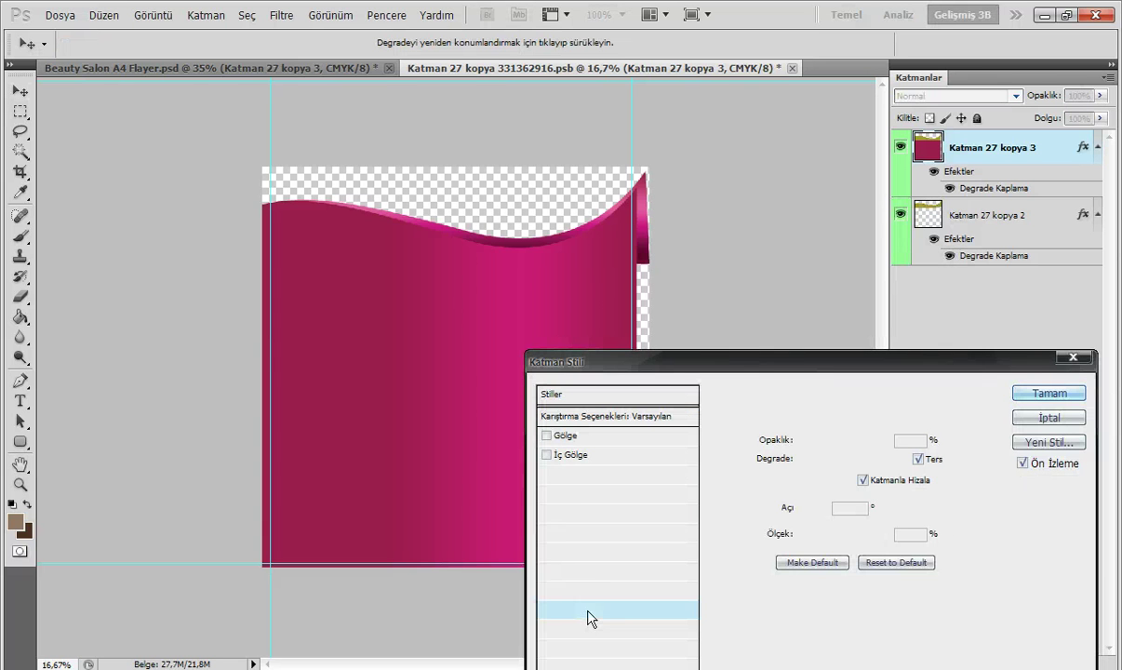
left_click(898, 459)
left_click(815, 582)
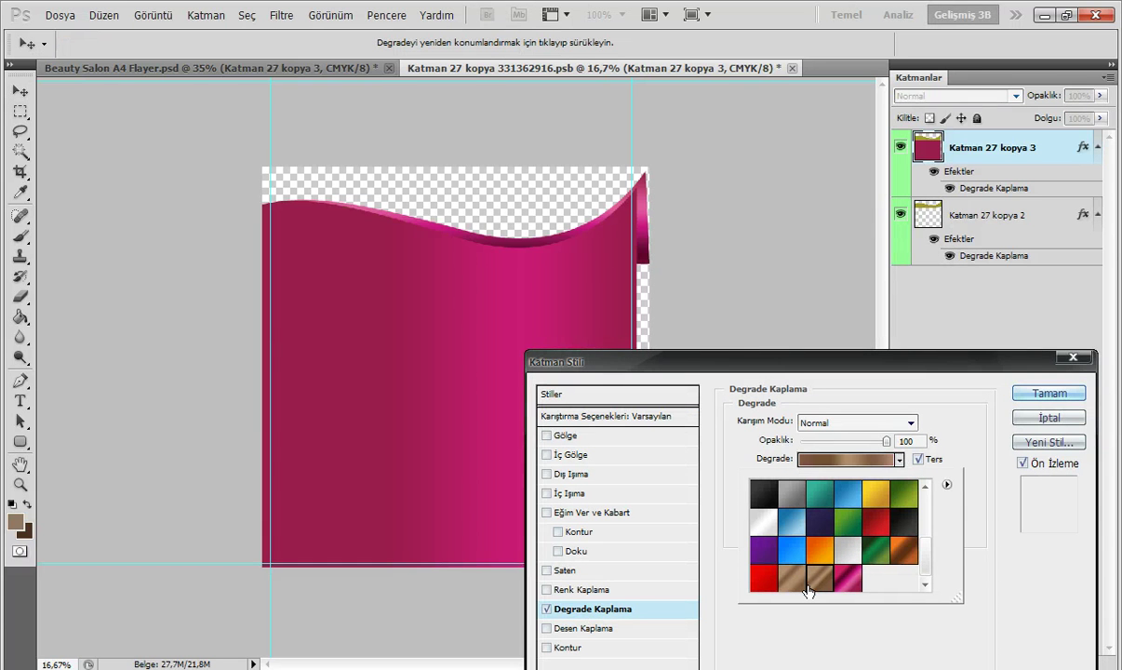
left_click(1018, 399)
left_click(1018, 398)
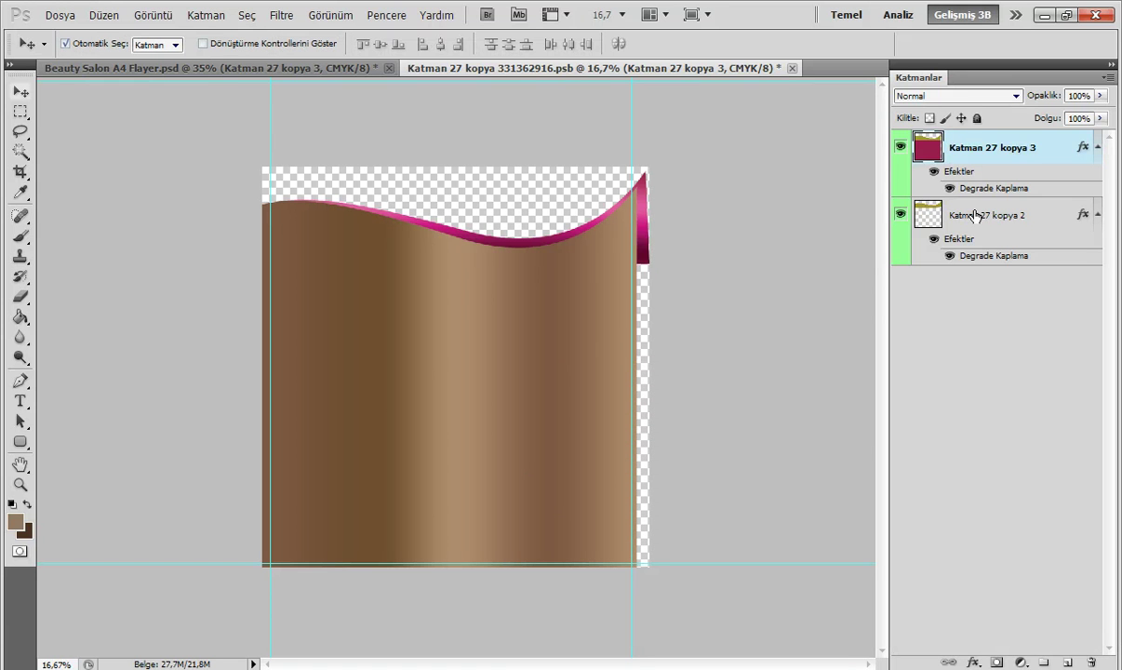
- Change the Gradient Overlay of the lower background's Katman 27 kopya 2 edge layer to the darker brown preset and reverse it
left_click(974, 216)
right_click(975, 216)
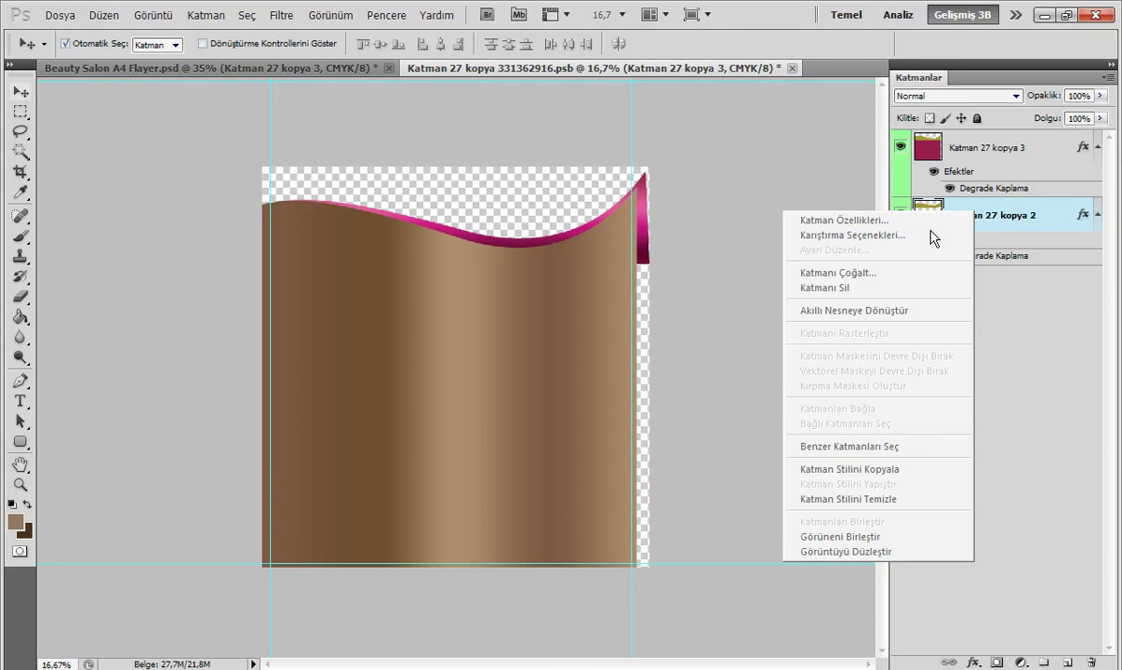
left_click(933, 236)
left_click(619, 609)
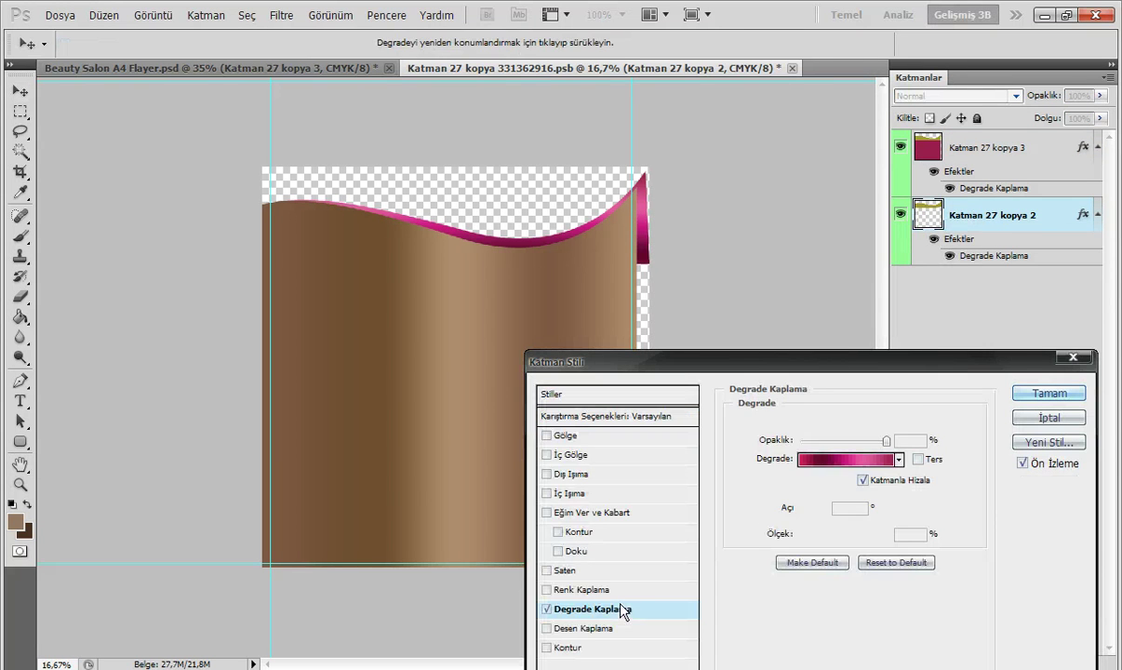
left_click(899, 460)
left_click(816, 576)
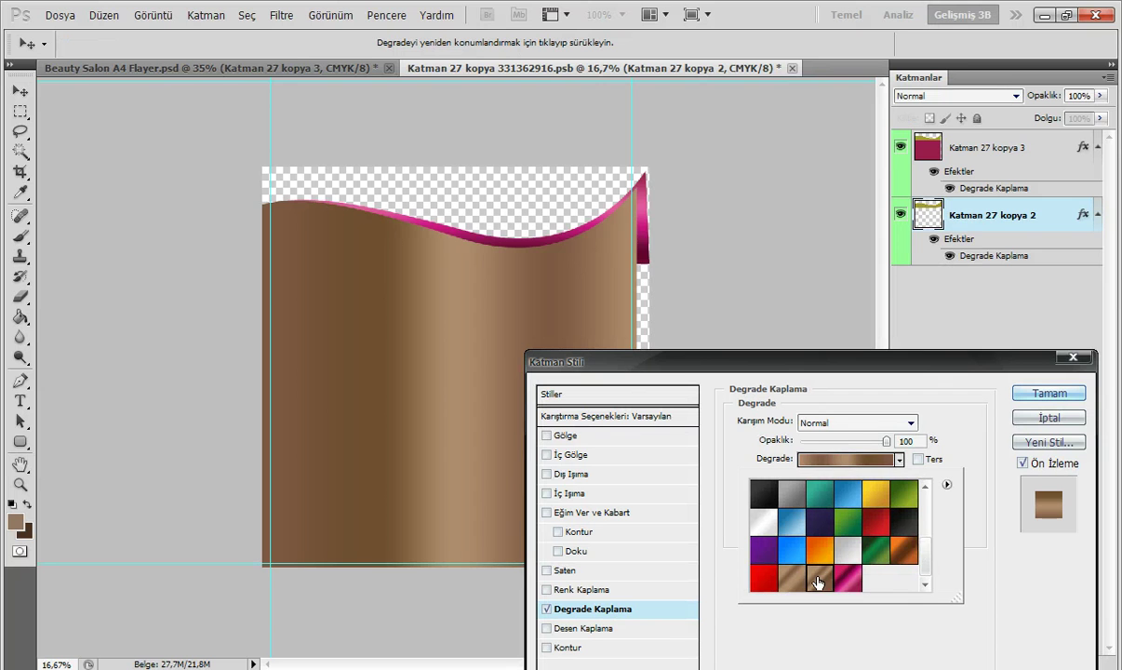
left_click(919, 459)
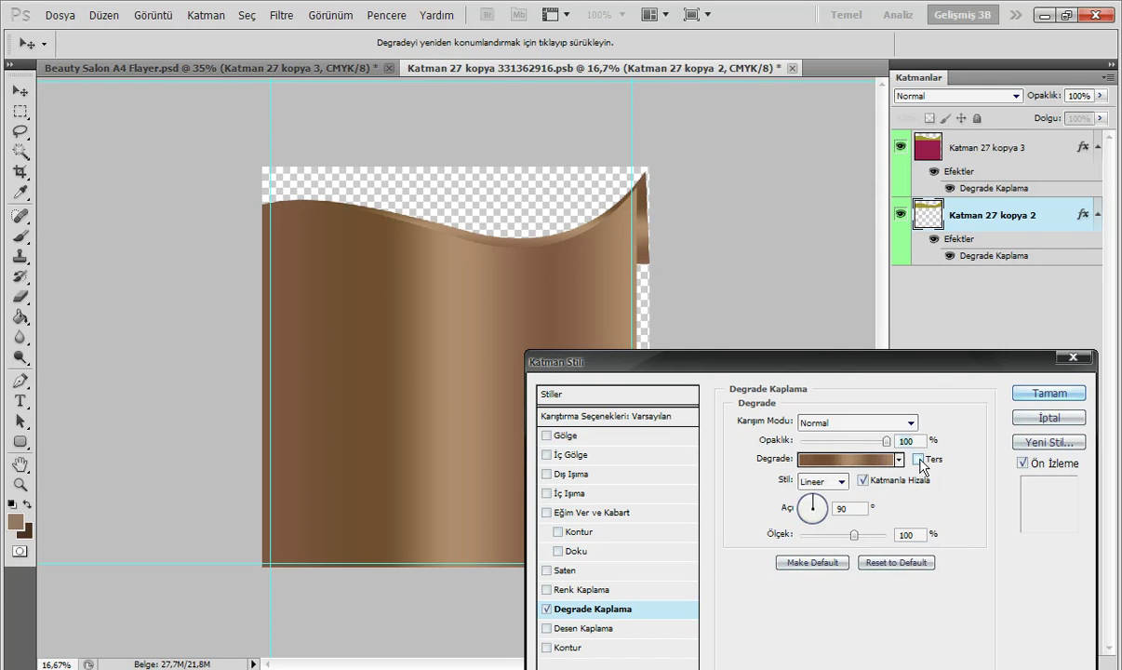
left_click(1046, 393)
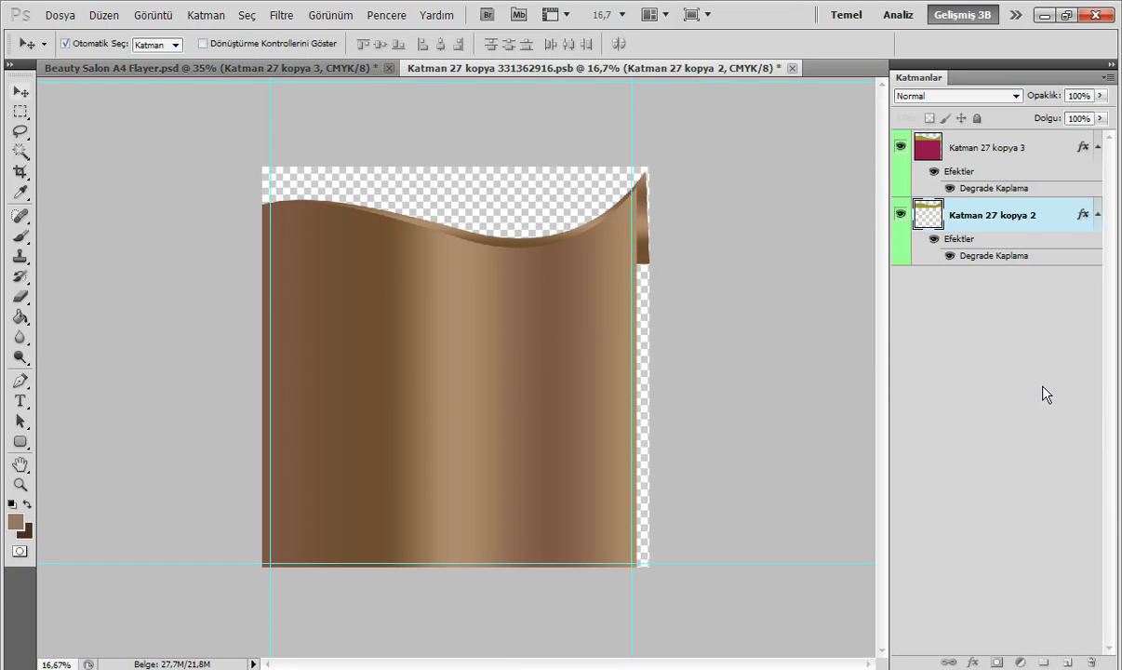
- Save and close the lower background smart object to update the flyer
left_click(796, 68)
left_click(481, 273)
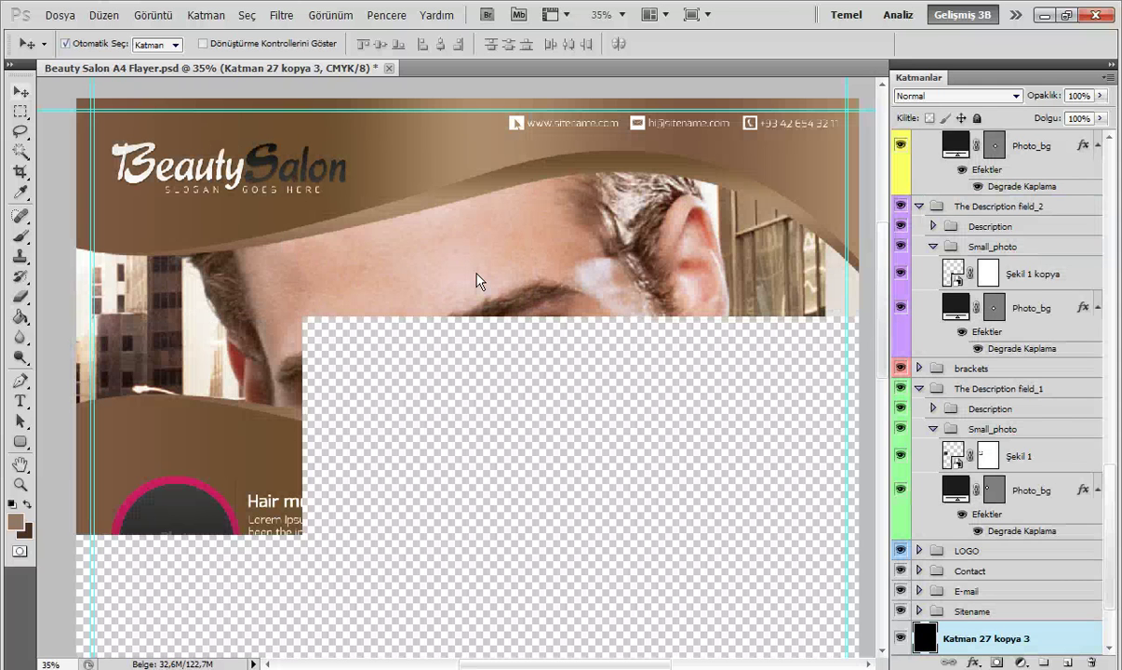
scroll(479, 281, "down", 3)
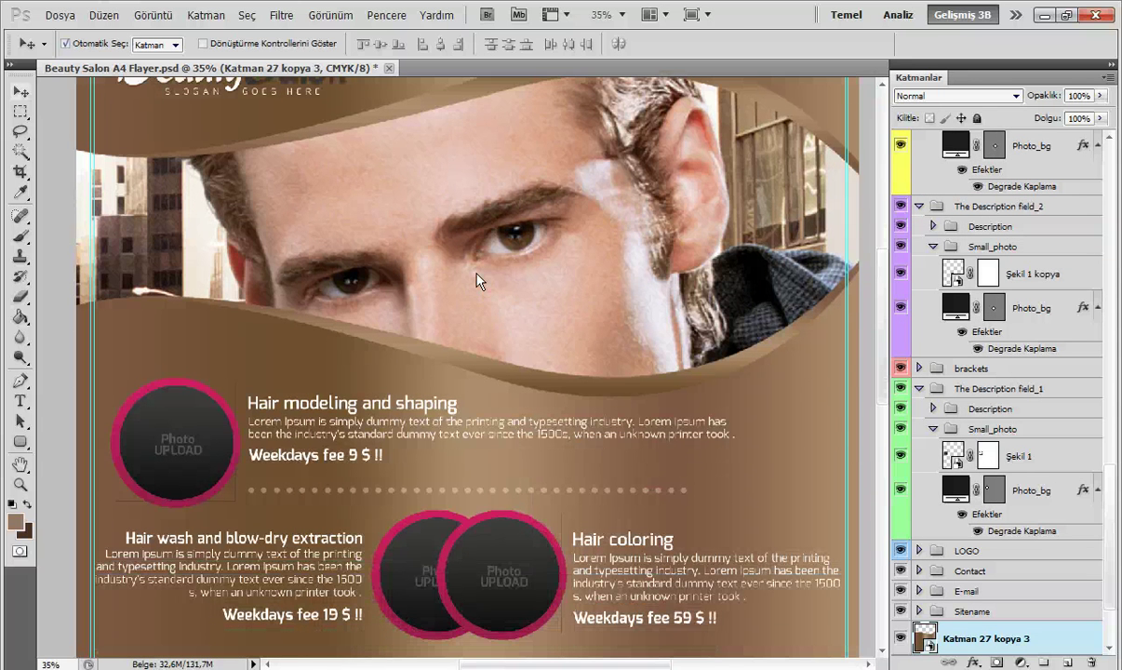
- Review the recoloured flyer from the header photo down to the row of photo circles to check the brown backgrounds
scroll(489, 270, "down", 4)
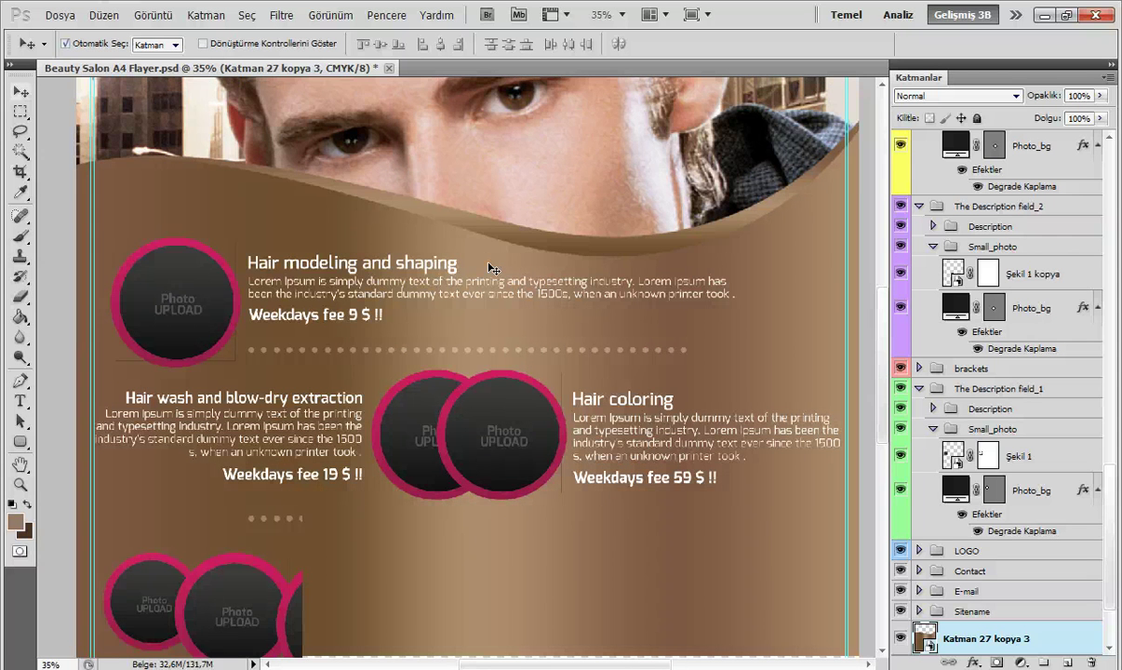
scroll(492, 269, "down", 3)
scroll(492, 269, "down", 2)
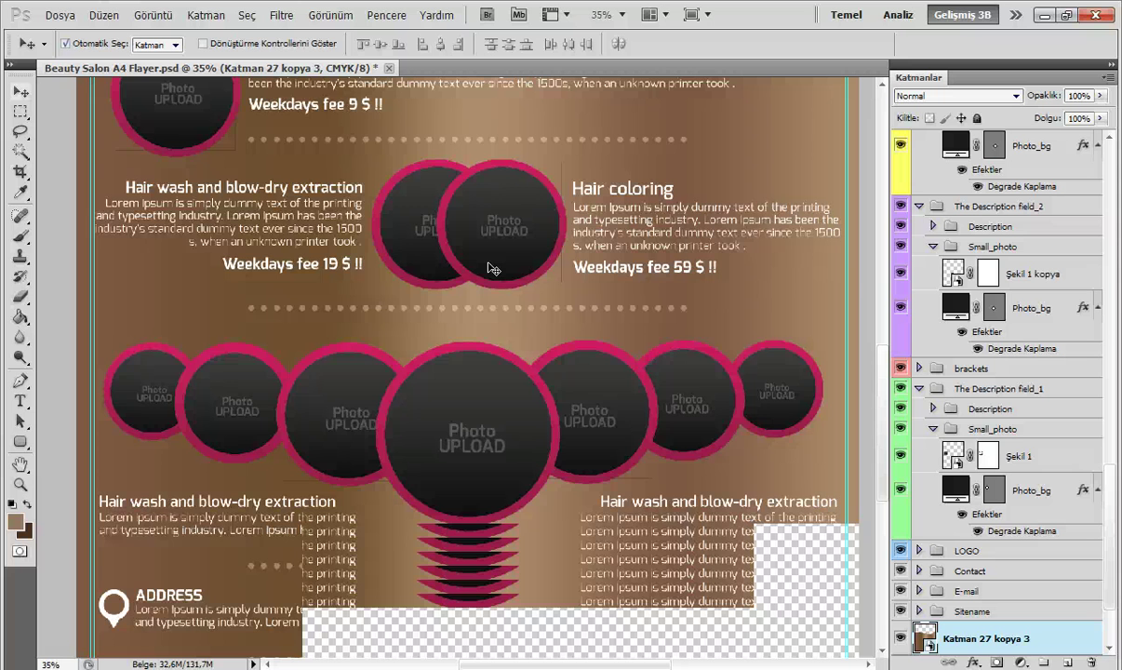
scroll(492, 269, "up", 1)
scroll(492, 269, "up", 8)
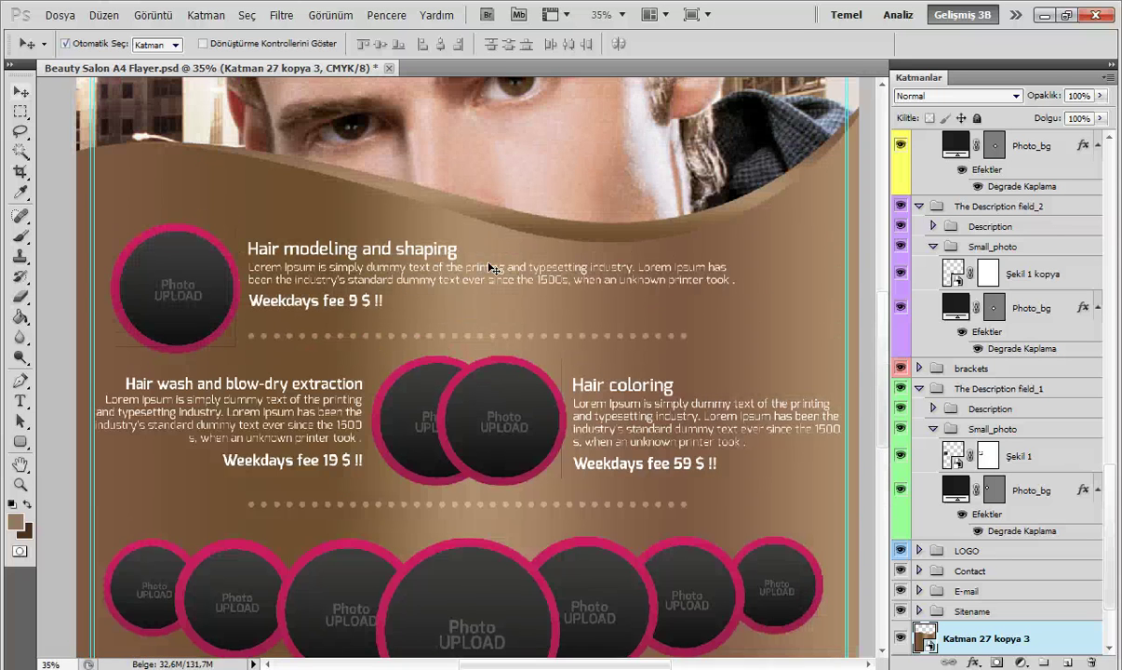
scroll(492, 269, "up", 1)
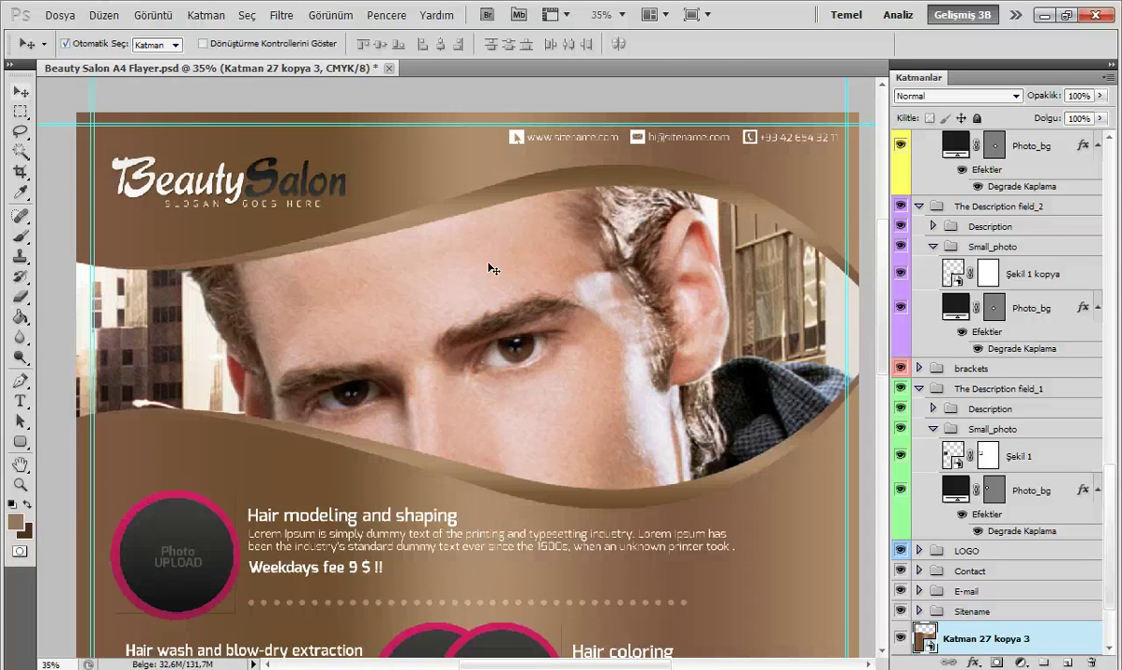
scroll(492, 269, "down", 3)
- Change the Gradient Overlay of the Photo_bg ring beside "Hair modeling and shaping" to the first metallic brown preset in the last row
left_click(228, 384)
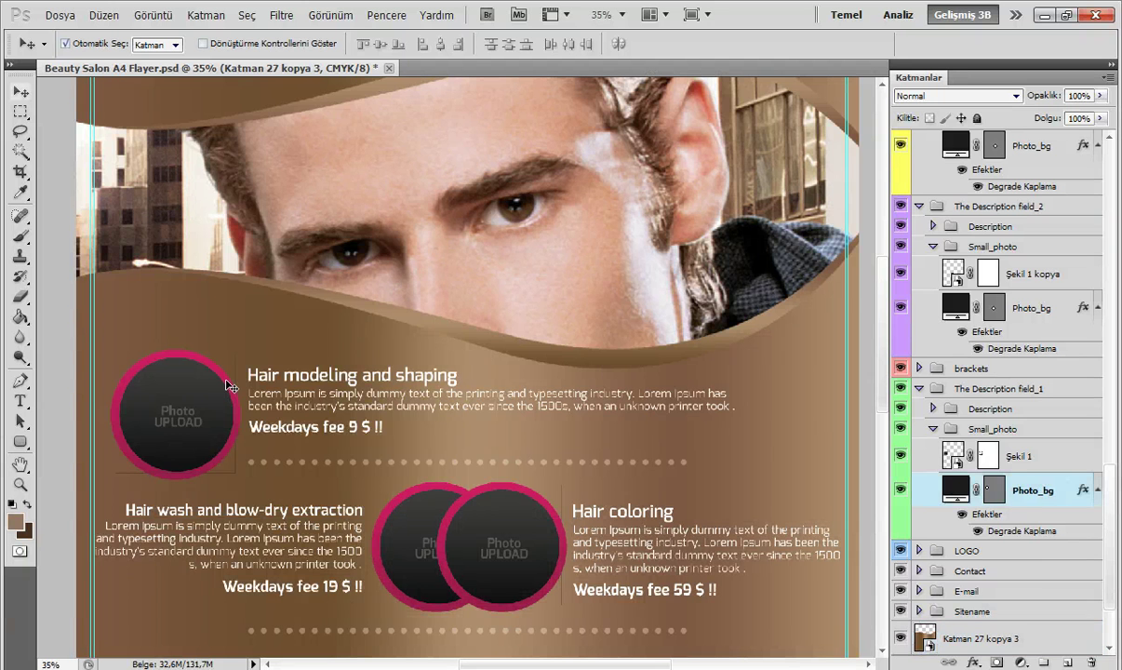
right_click(1022, 490)
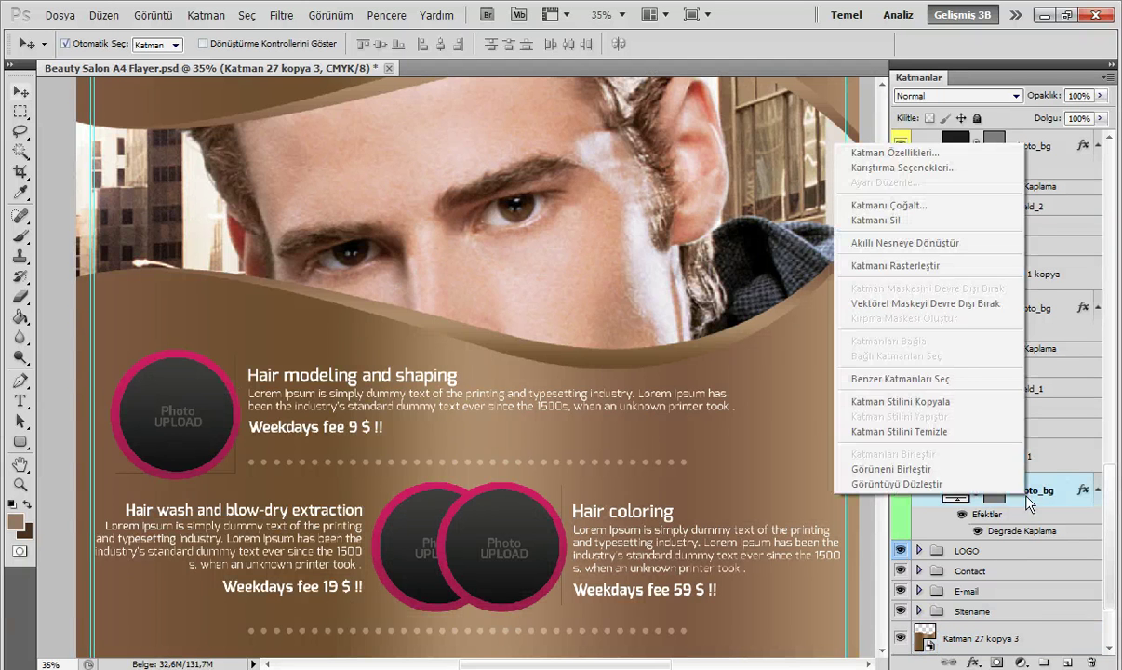
left_click(884, 169)
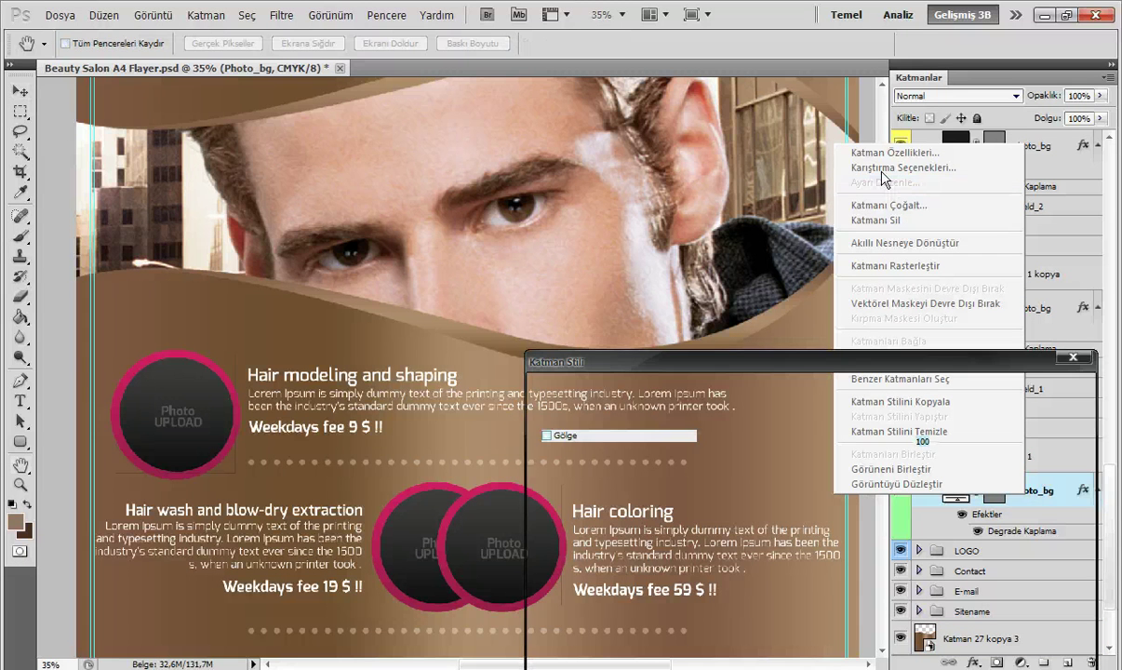
left_click(593, 609)
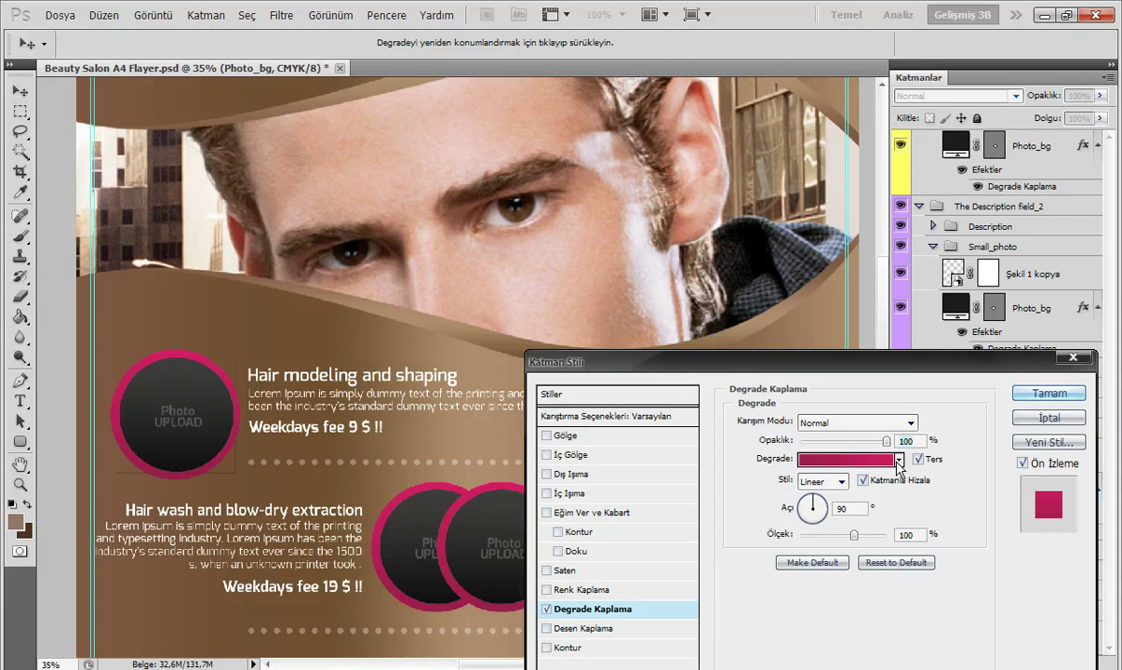
left_click(899, 460)
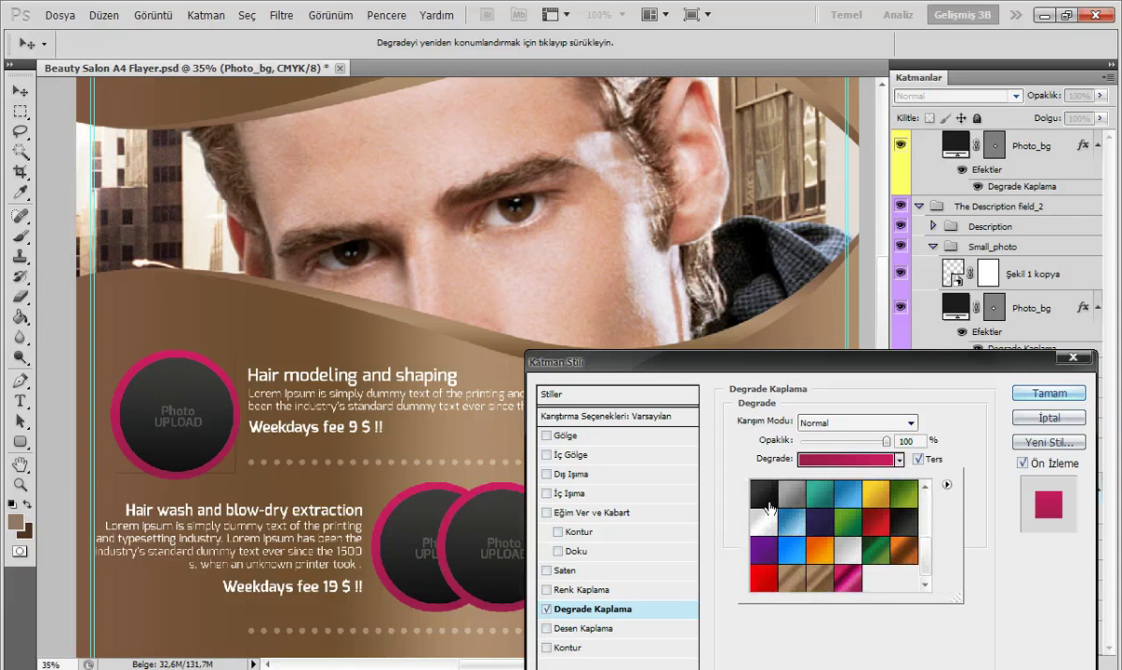
left_click(791, 577)
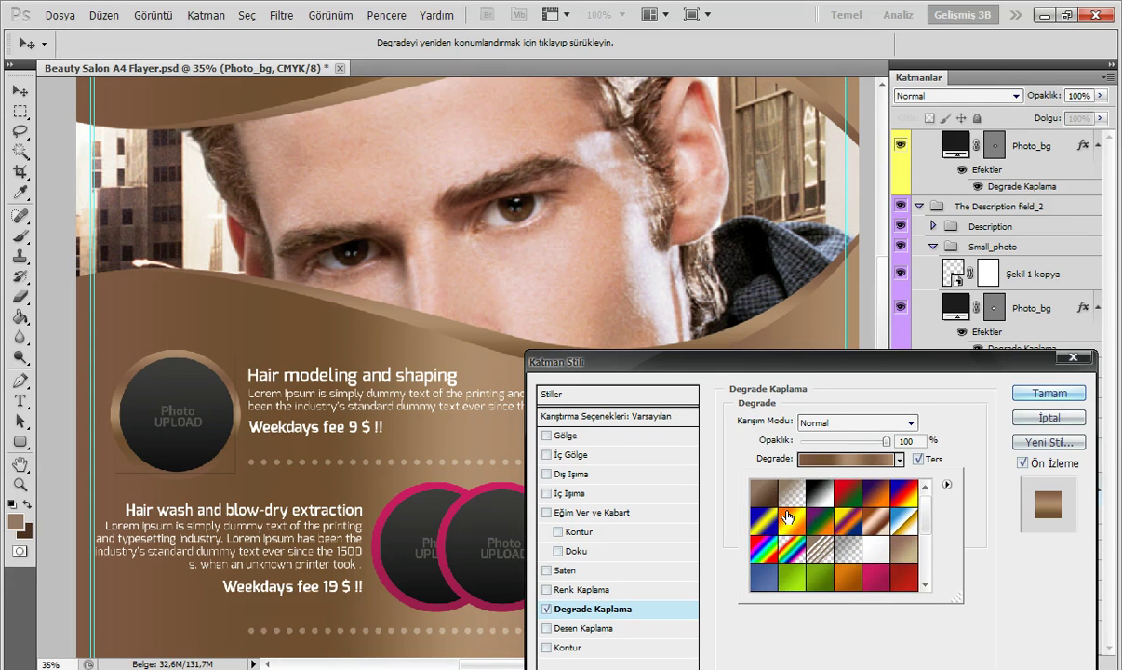
scroll(819, 540, "down", 5)
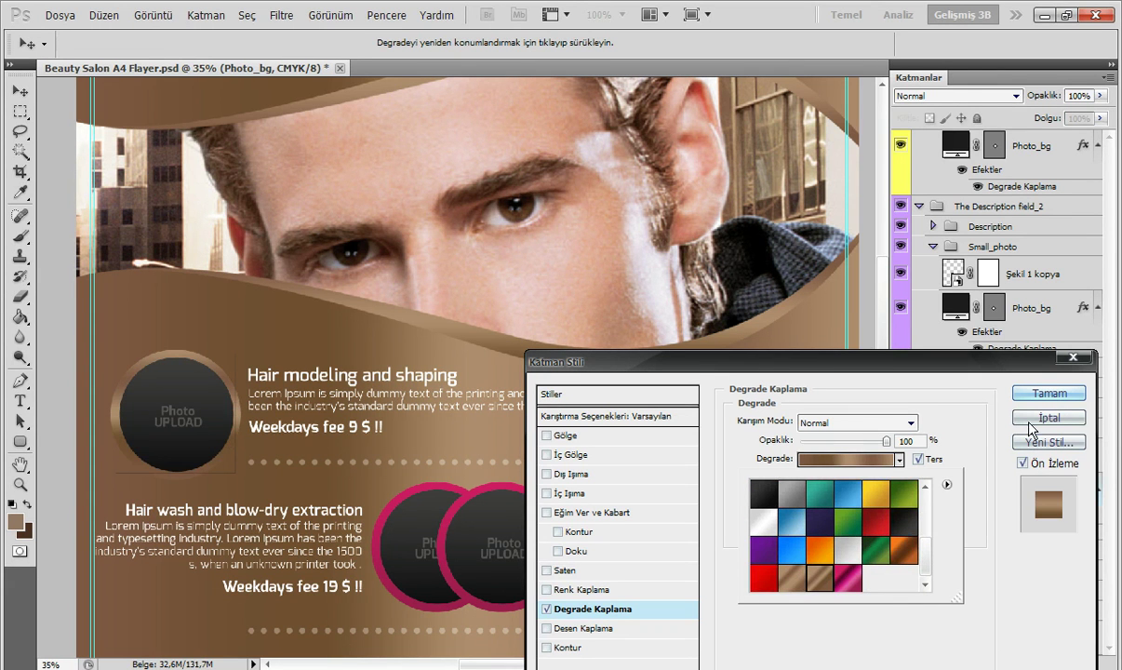
left_click(1031, 393)
left_click(1031, 394)
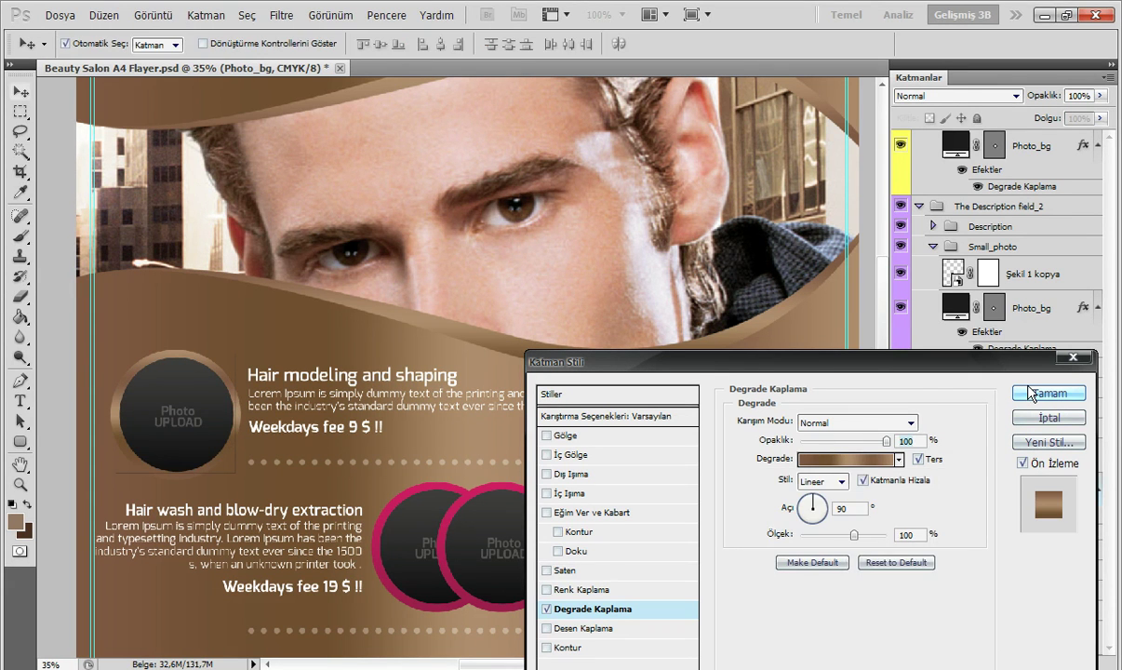
- Insert the photo of the short-haired woman into the Şekil 1 smart object of Description field_1, and save and close it
left_click(955, 452)
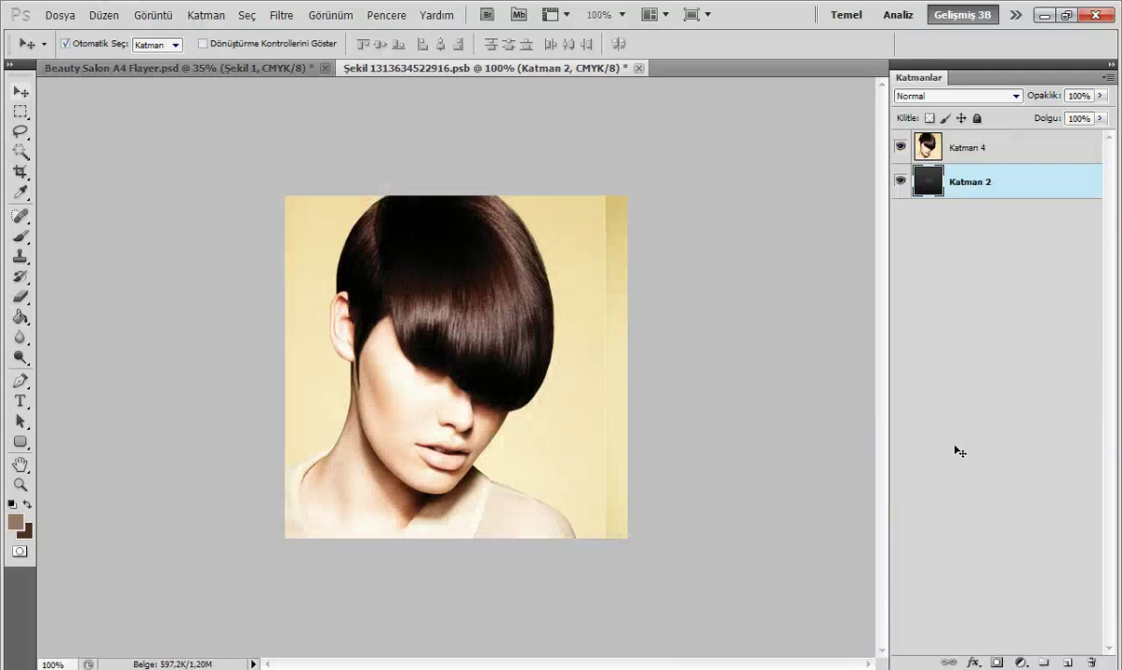
key("ctrl+w")
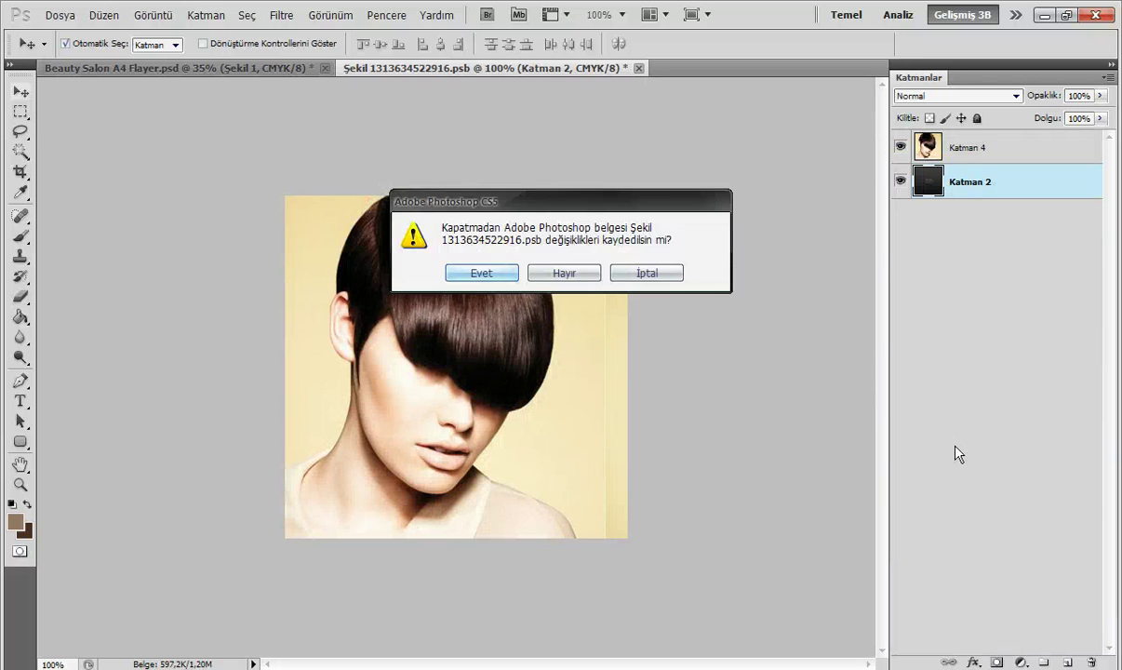
key("Escape")
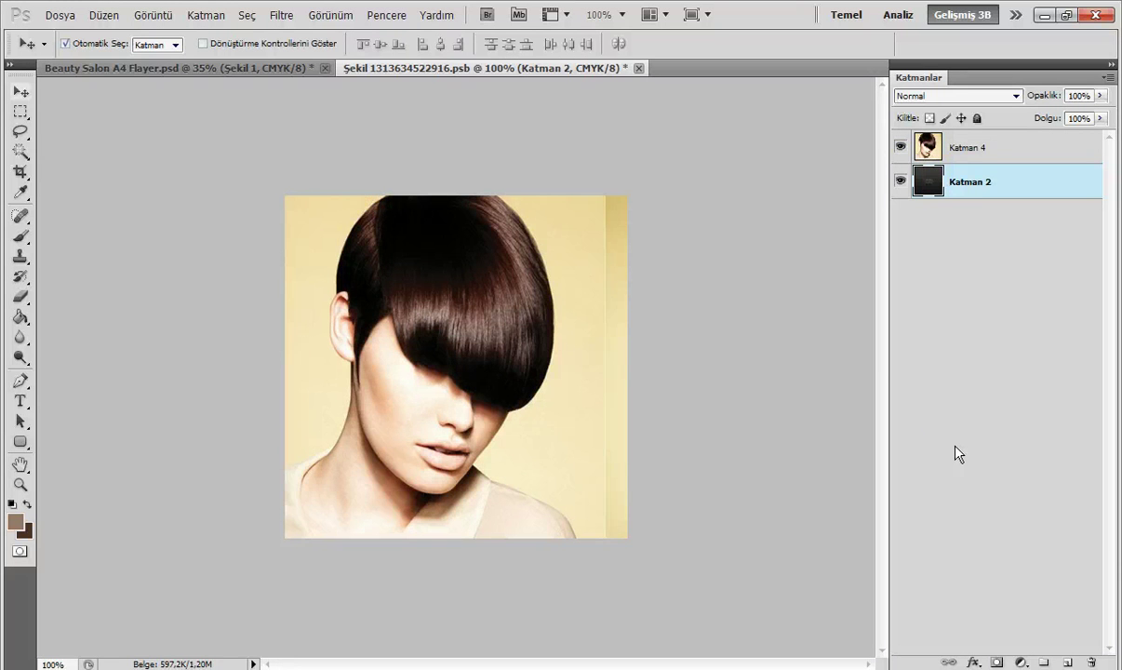
key("ctrl+w")
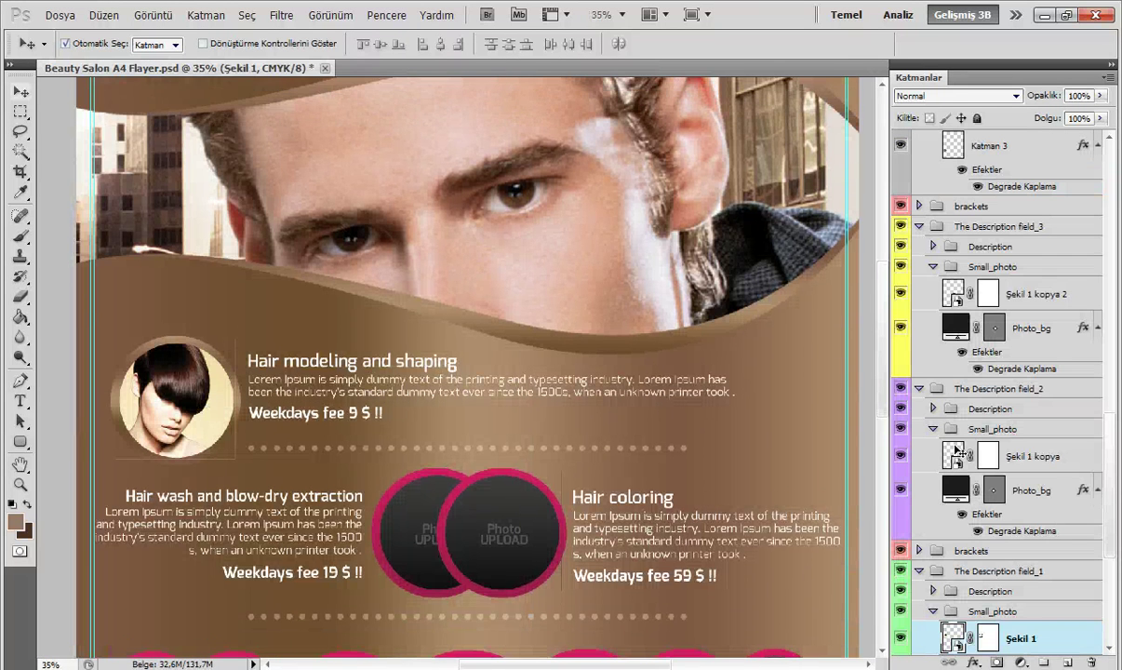
- Examine the photo circle beside "Hair modeling and shaping" up close, and review the upper half of the flyer at 30% zoom
key("z")
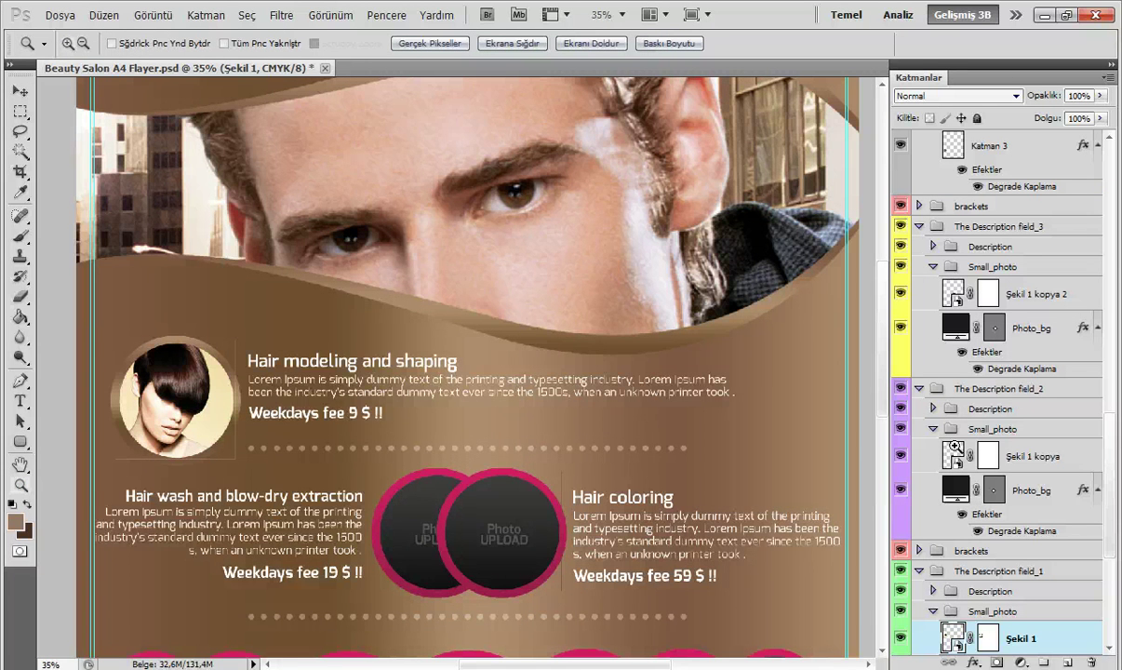
left_click(270, 408)
left_click(270, 407)
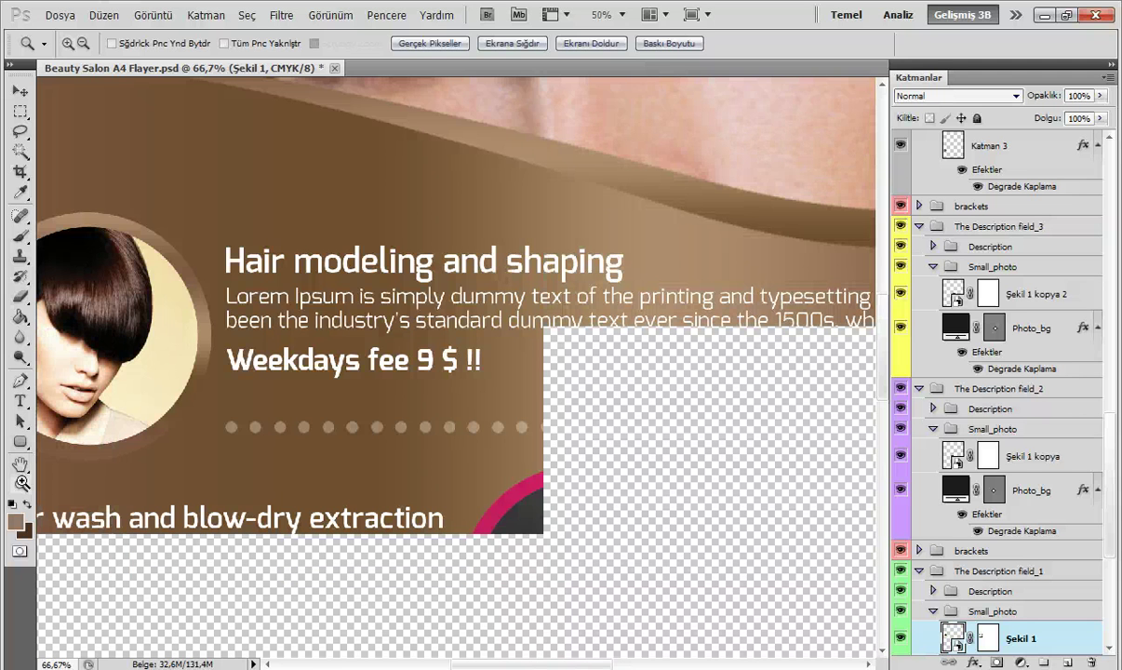
key("v")
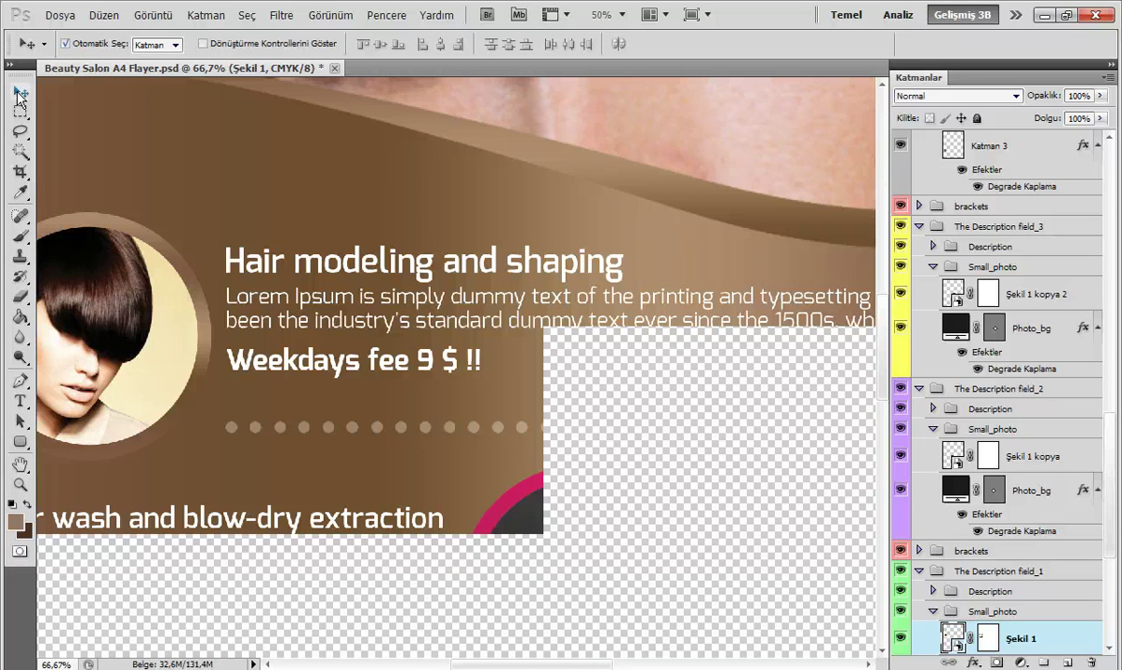
double_click(54, 664)
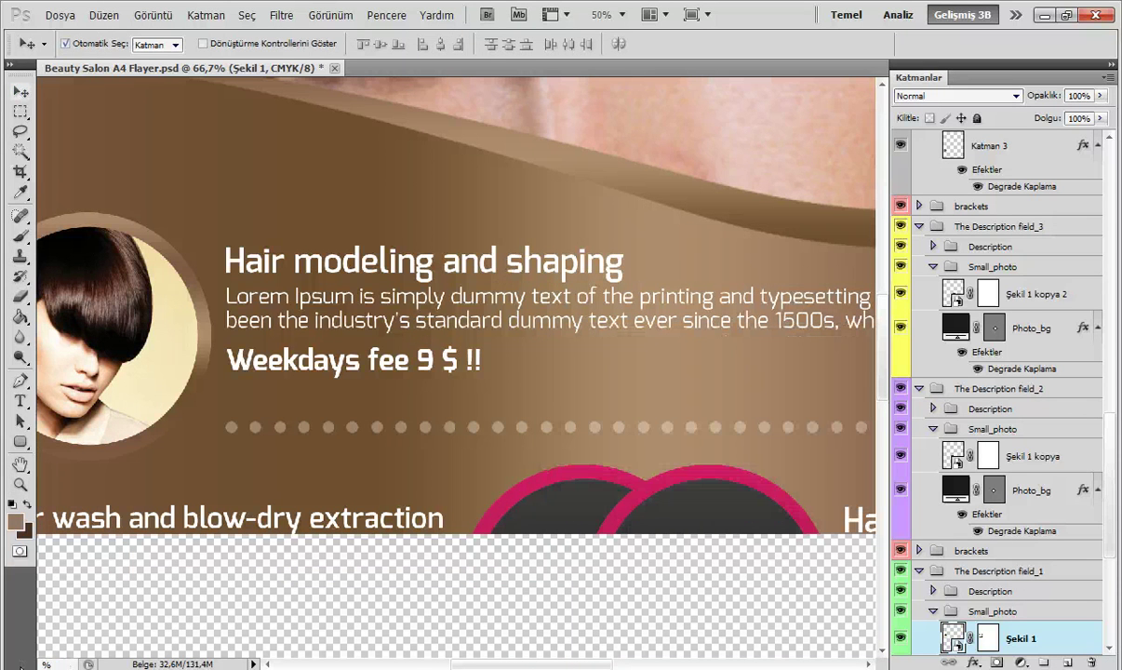
type("30")
key("Return")
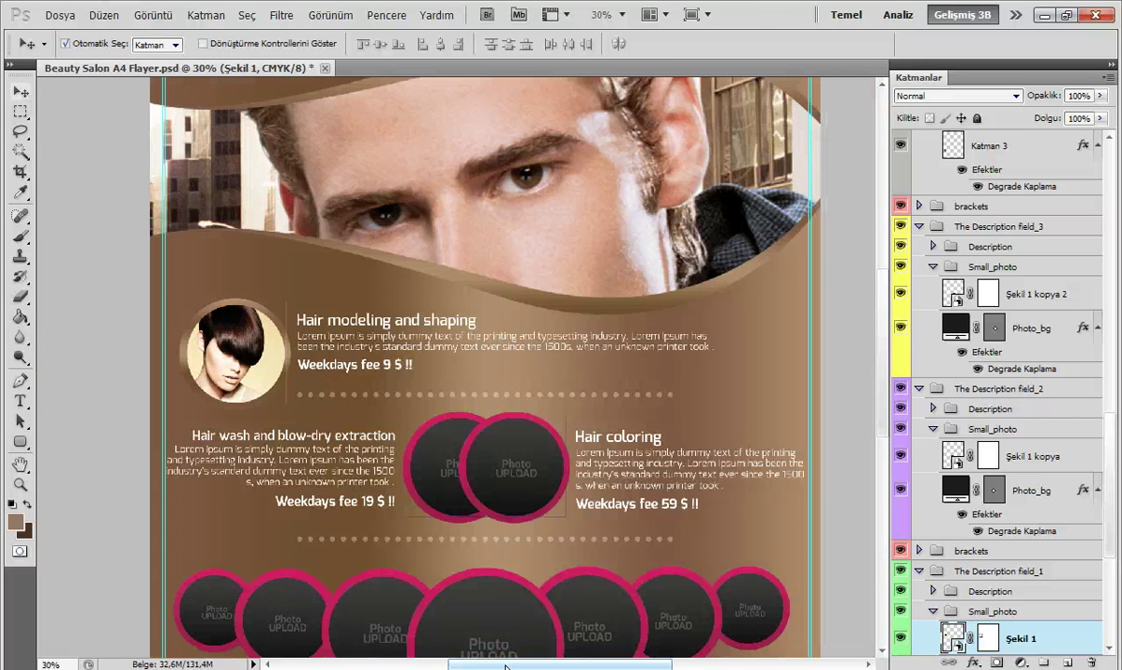
left_click_drag(483, 667, 505, 666)
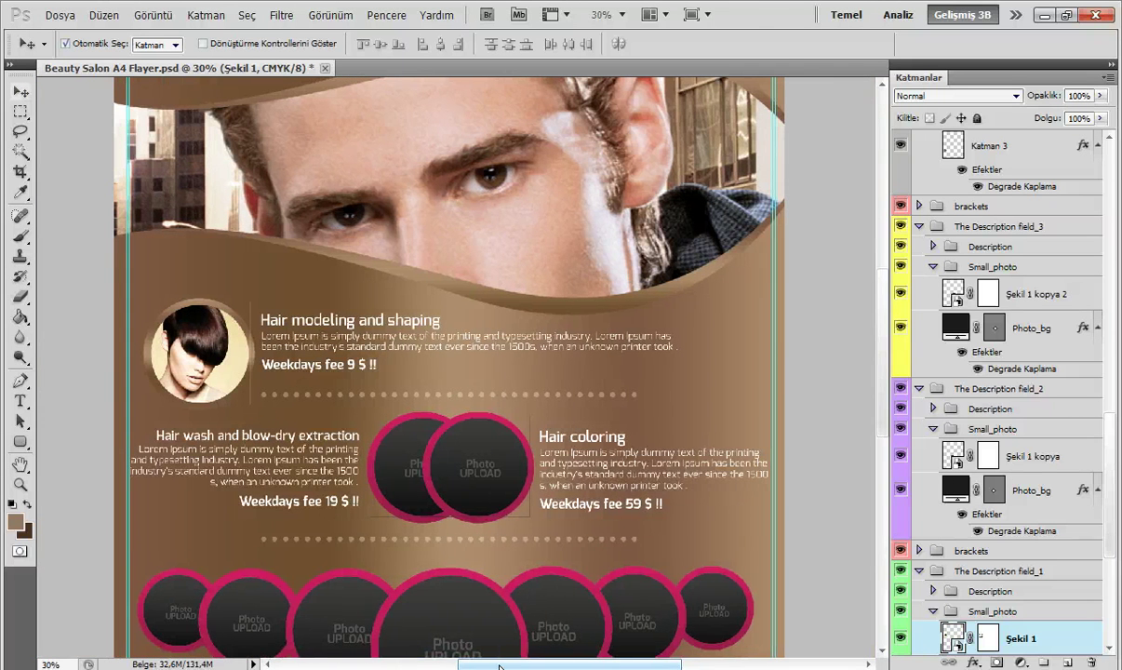
scroll(470, 491, "up", 3)
scroll(471, 491, "down", 1)
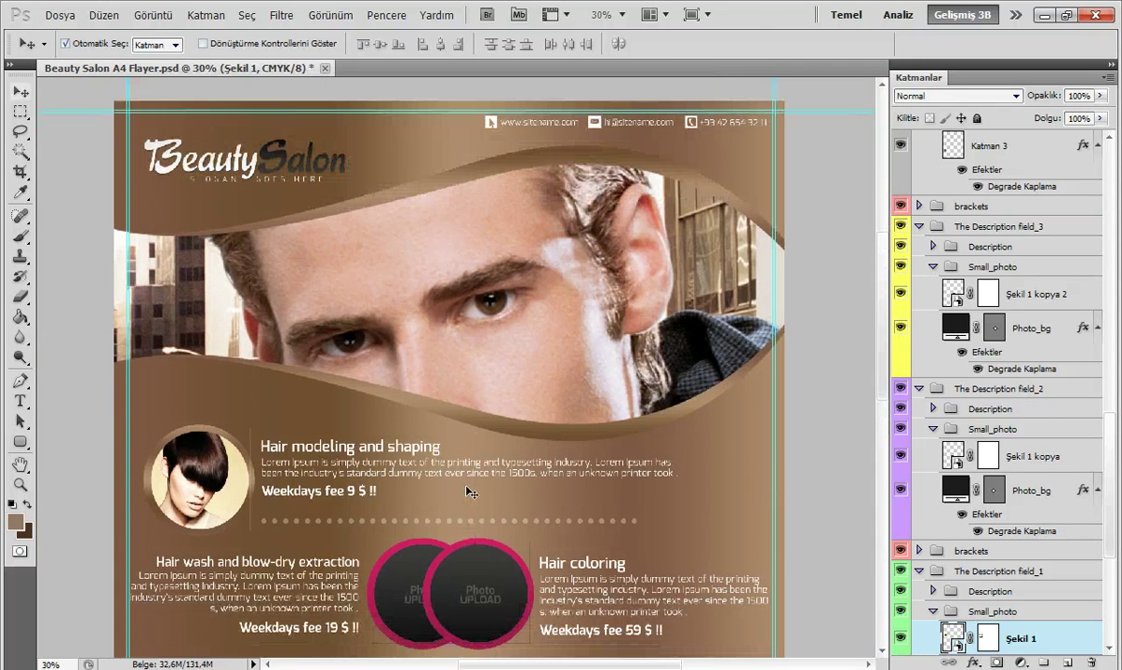
scroll(471, 491, "down", 1)
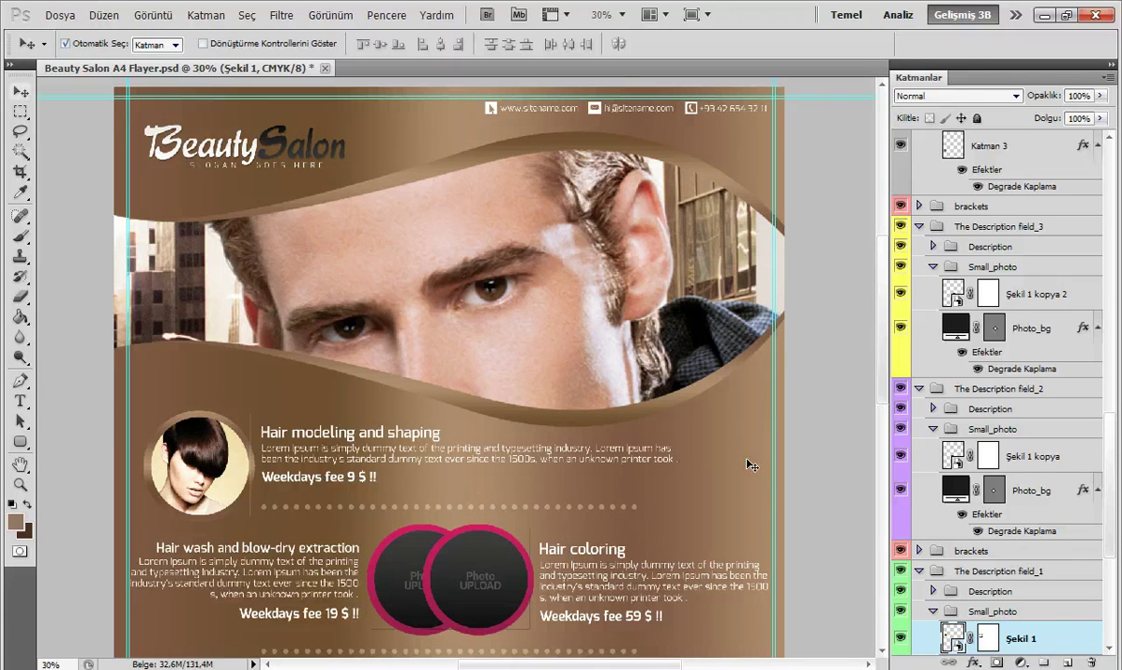